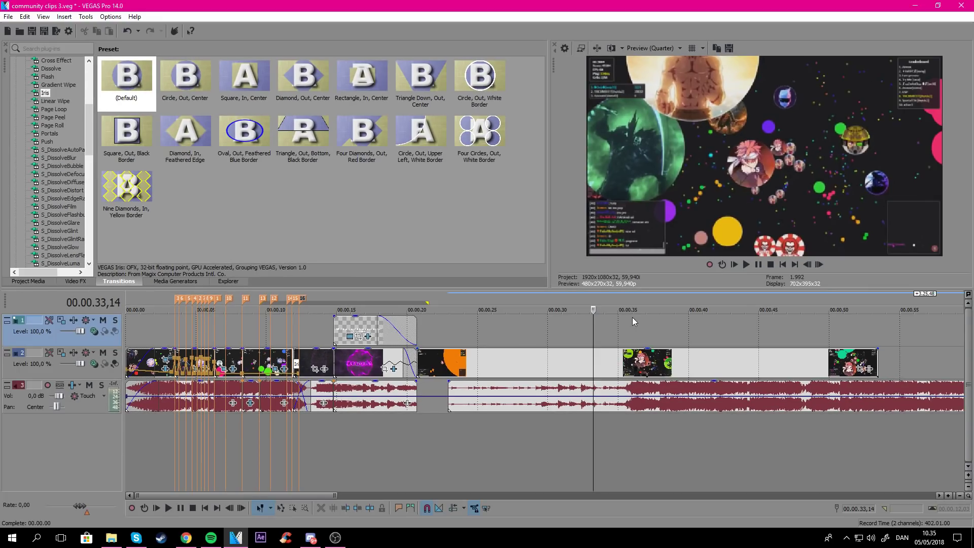
Set the video preview quality to Half with the playhead at 00.00.36,00
left_click(638, 330)
left_click(635, 330)
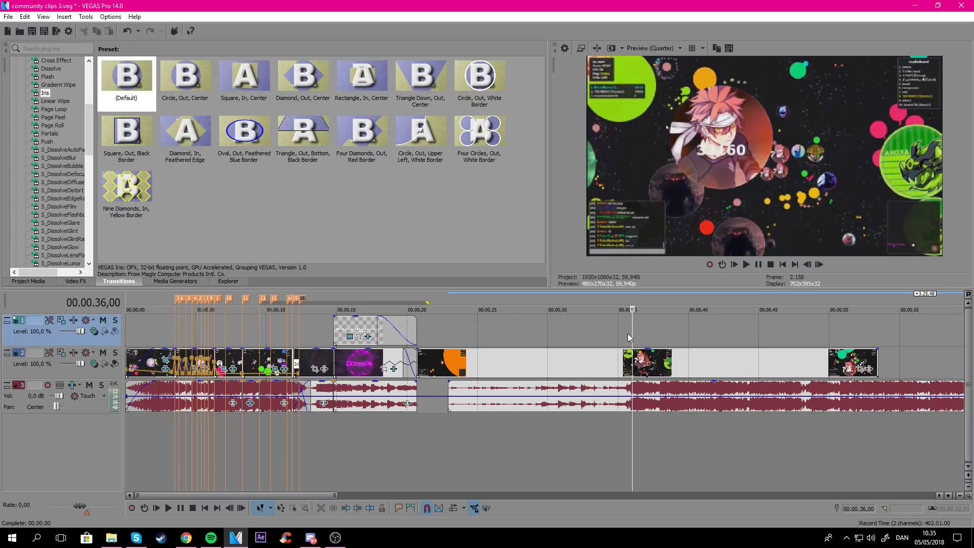
left_click(653, 48)
mouse_move(647, 73)
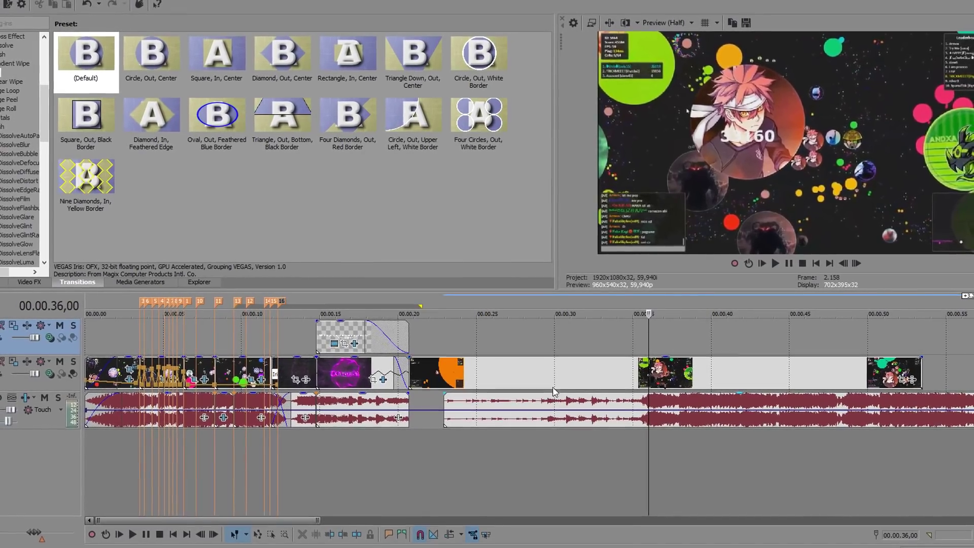
Move the gameplay clip from the top track down to the main video track, directly following the intro clip
left_click(594, 373)
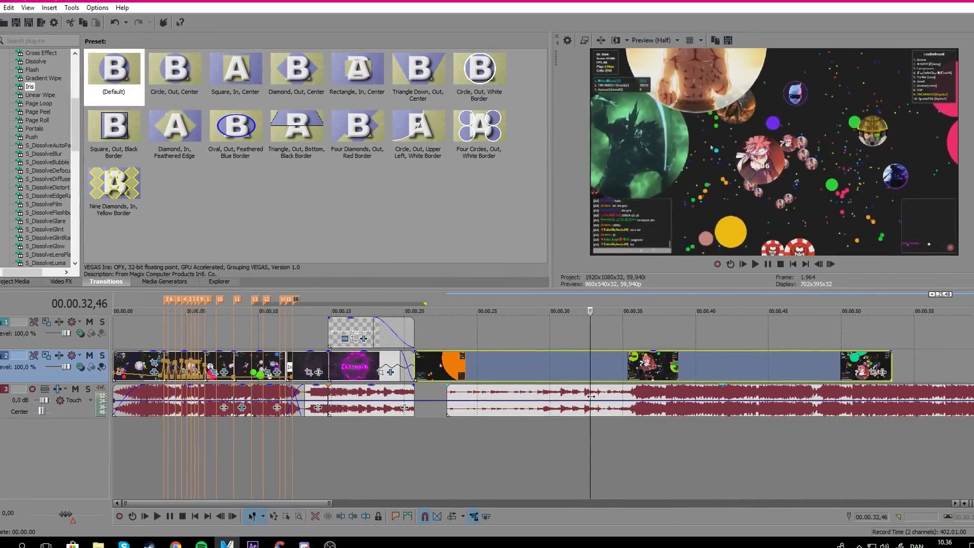
left_click(625, 398)
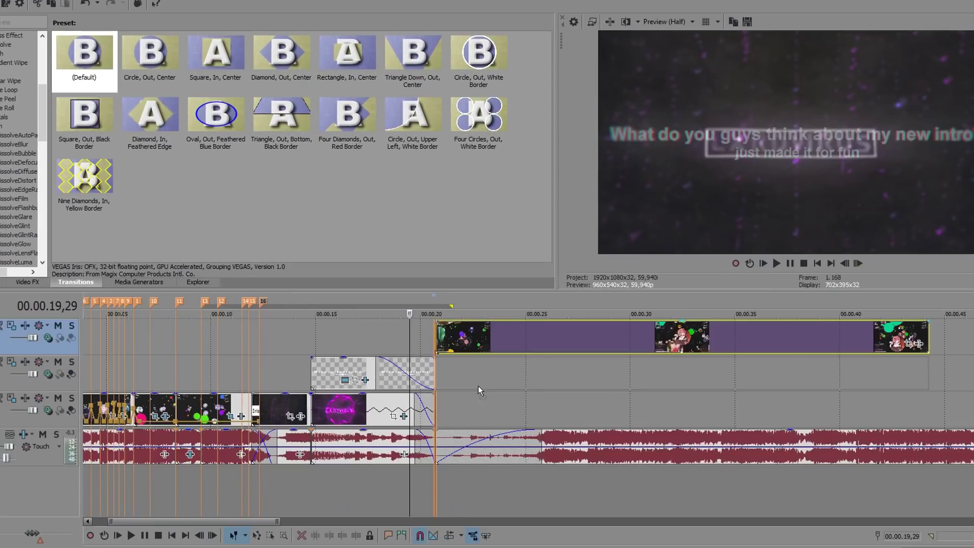
left_click_drag(478, 342, 483, 396)
left_click(446, 377)
Scrub the gameplay clip against the music waveform around 00.00.26 to examine where the beat drops
left_click(533, 377)
left_click(542, 487)
scroll(592, 493, "up", 5)
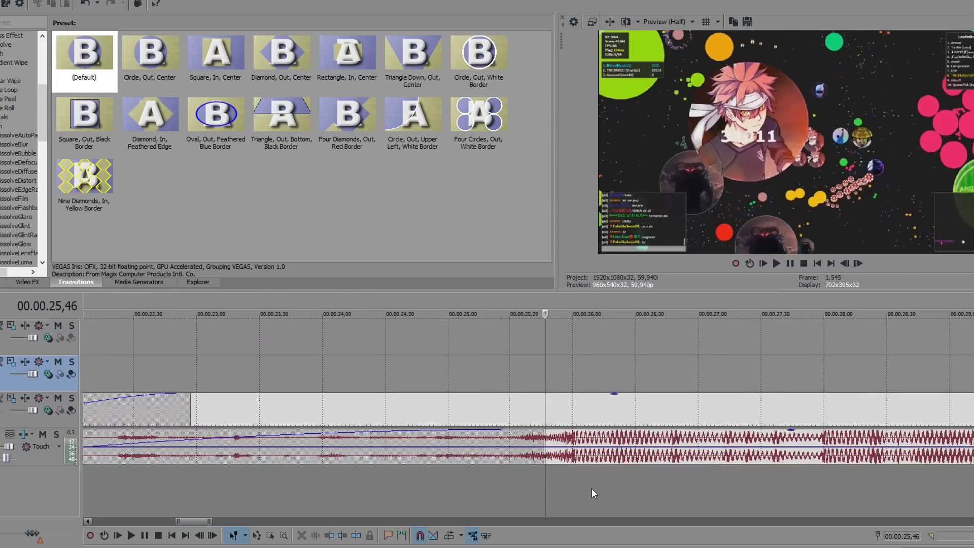
left_click(570, 407)
left_click(553, 366)
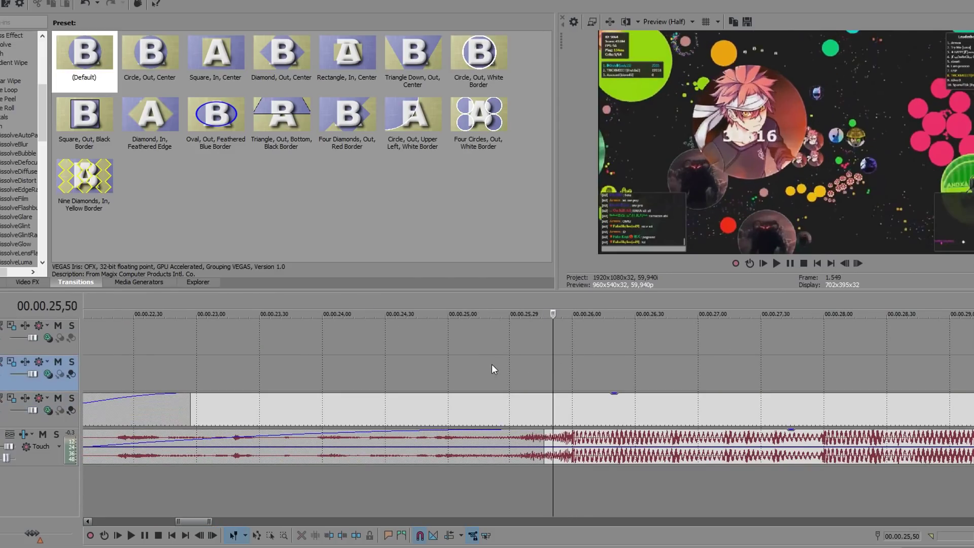
left_click(491, 365)
left_click(437, 370)
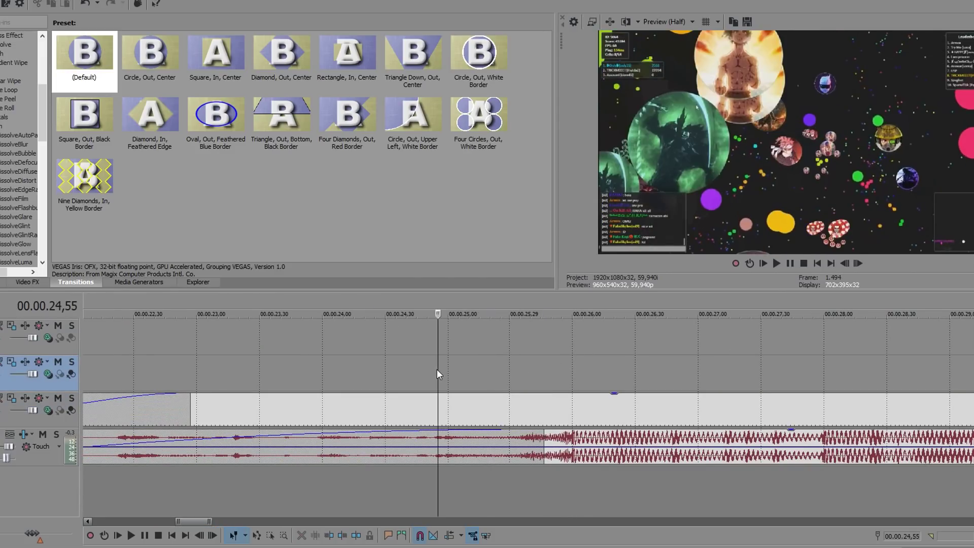
left_click(495, 374)
left_click(480, 375)
left_click(577, 374)
left_click(643, 369)
scroll(680, 372, "down", 4)
left_click(490, 372)
left_click(524, 361)
left_click(539, 365)
left_click(478, 368)
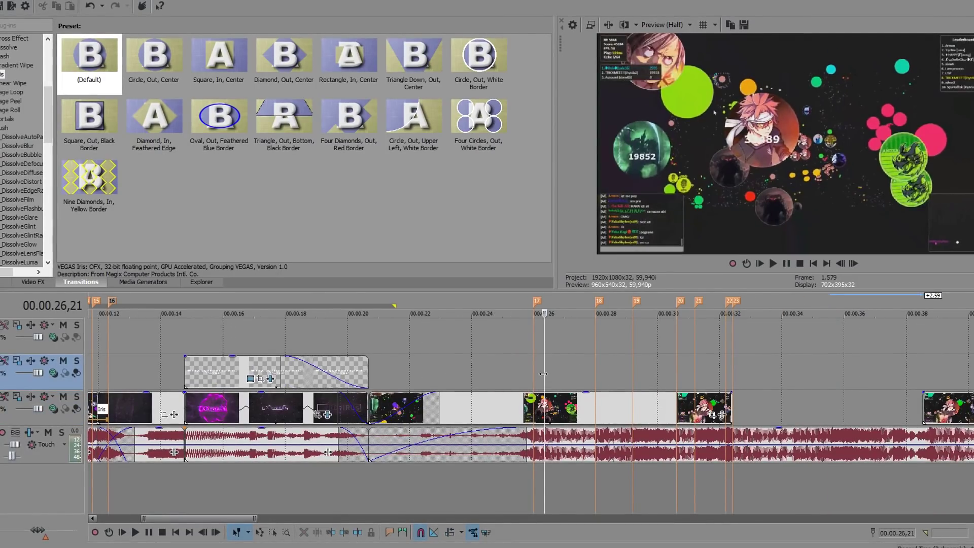
Park the playhead on marker 17 and insert a Velocity envelope on the gameplay clip
left_click(534, 370)
scroll(533, 369, "up", 5)
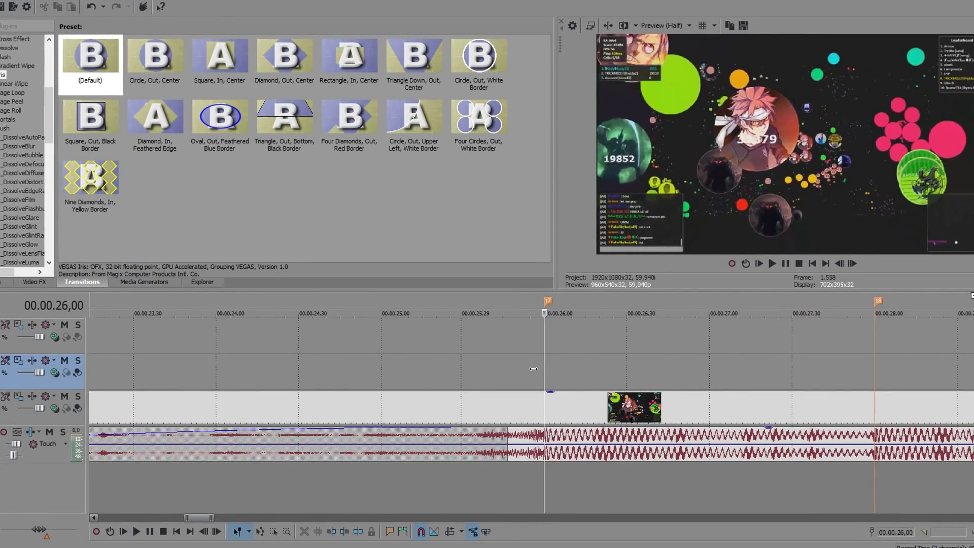
scroll(533, 368, "down", 4)
left_click(444, 409)
right_click(444, 409)
mouse_move(558, 290)
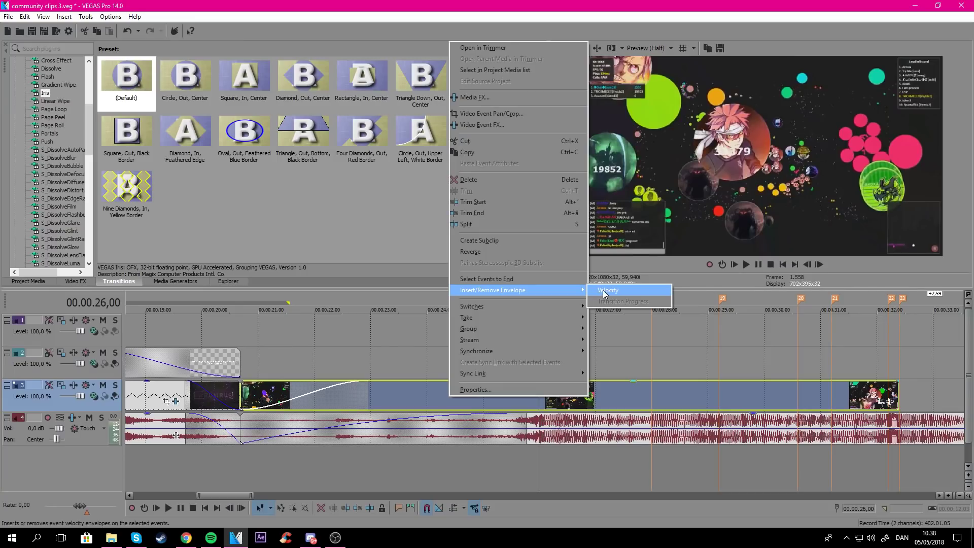
left_click(609, 290)
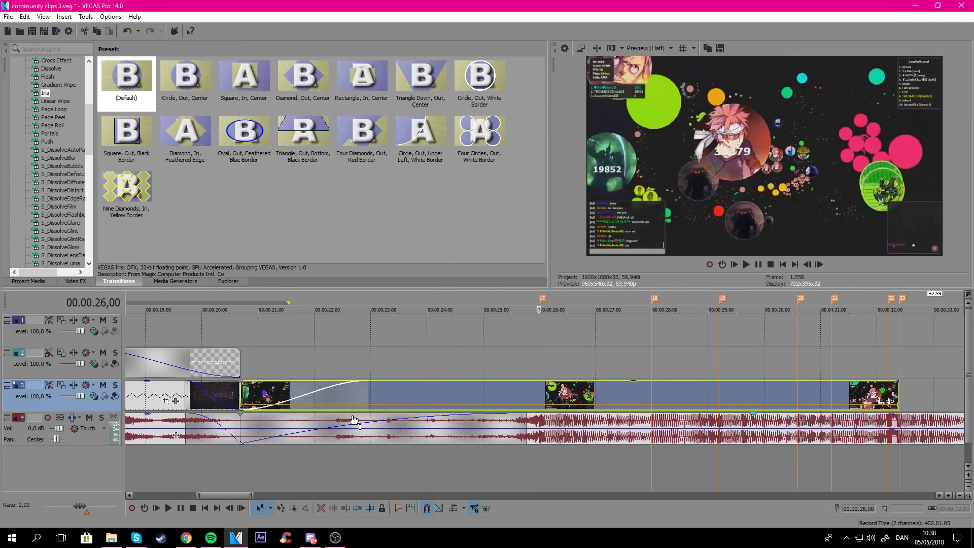
Add velocity envelope points just before, on and just after marker 17, and raise the one on the marker into a peak
left_click(558, 390)
left_click(499, 390)
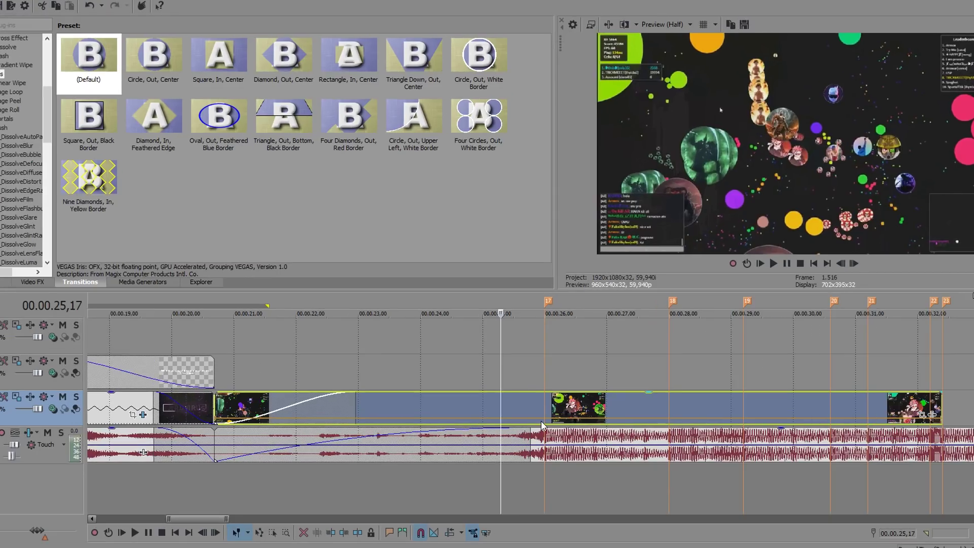
left_click(544, 370)
scroll(572, 372, "down", 1)
scroll(572, 371, "up", 2)
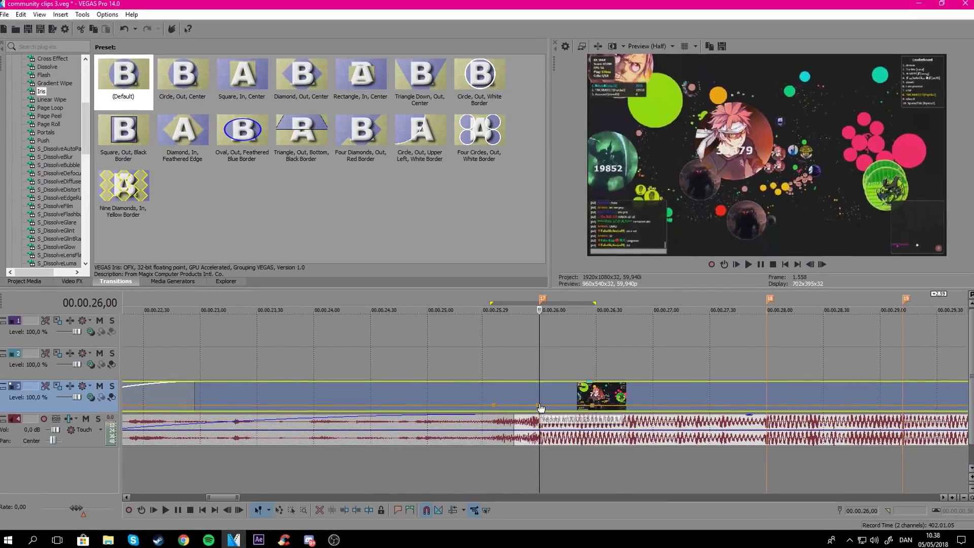
left_click_drag(541, 409, 542, 390)
Check the speed ramp and set the velocity point just before marker 17 to 50% forward velocity
left_click(500, 370)
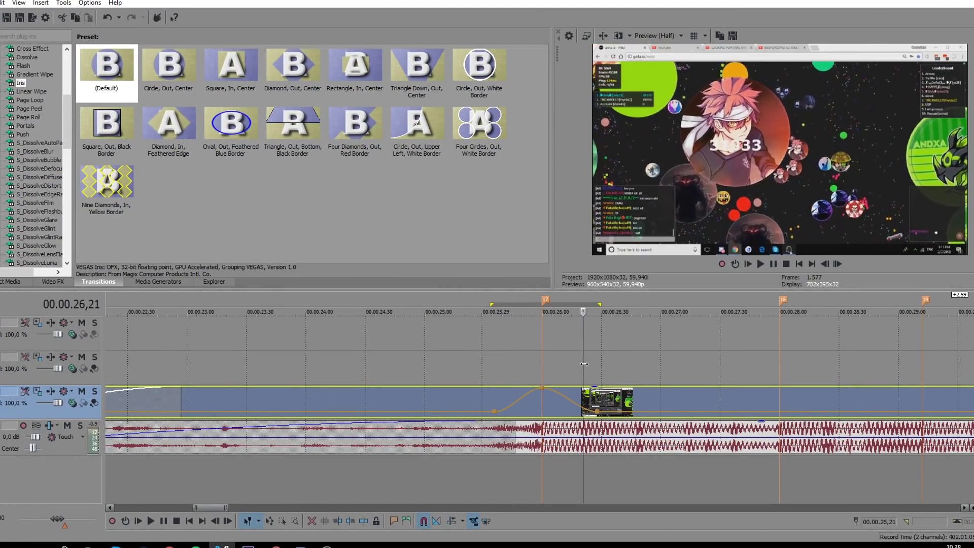
left_click(496, 355)
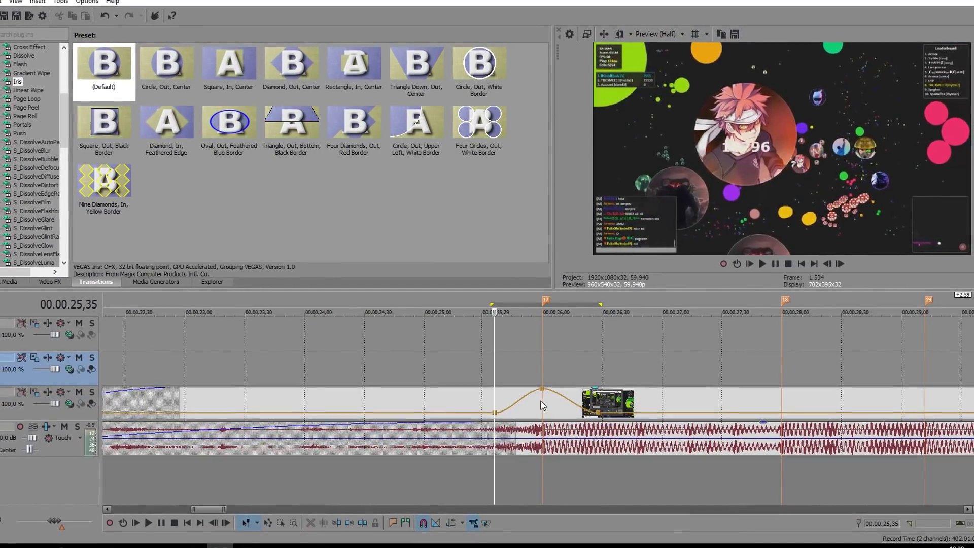
left_click(435, 402)
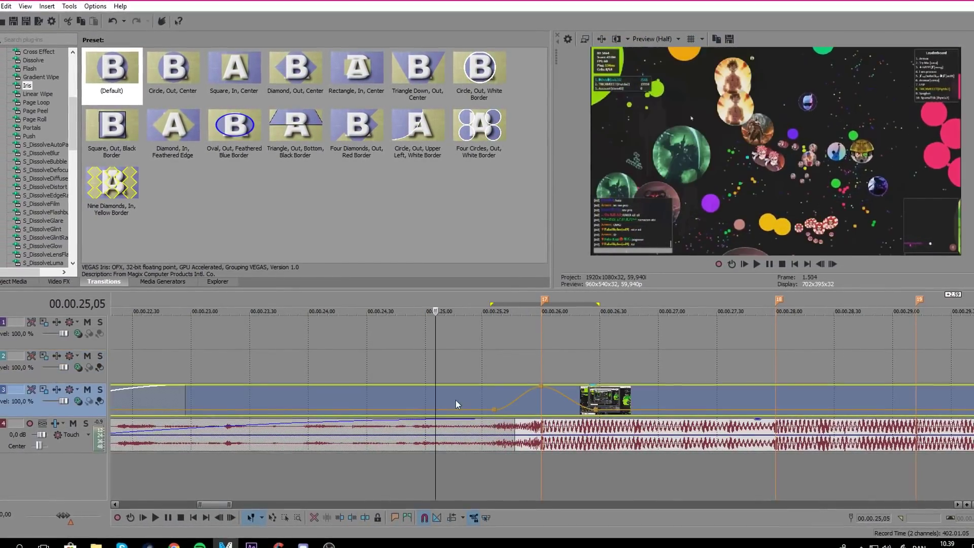
right_click(471, 402)
left_click(474, 373)
right_click(494, 406)
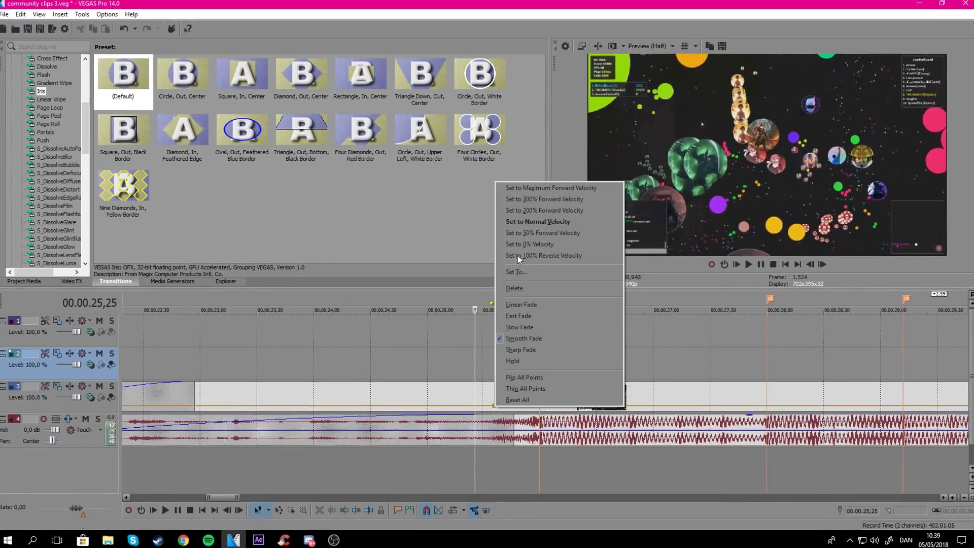
left_click(522, 233)
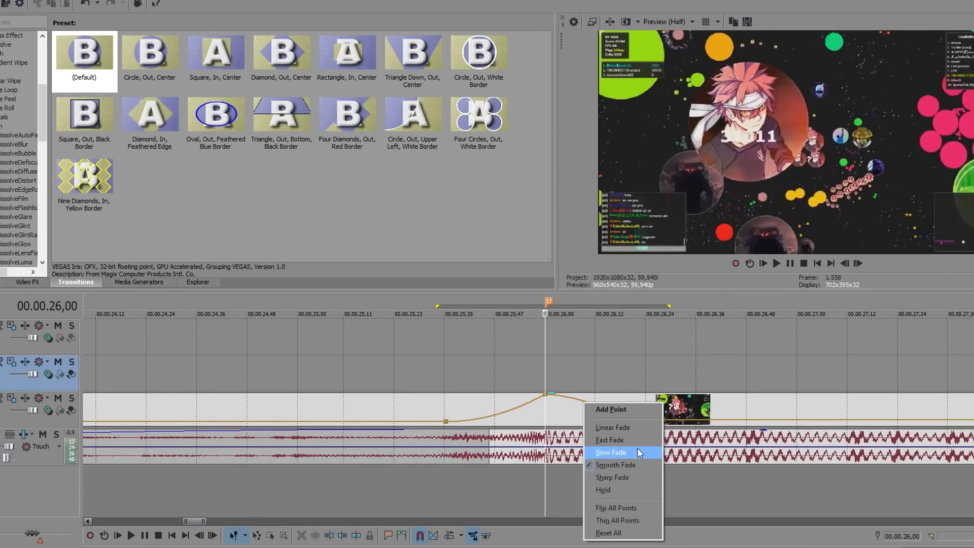
Set the velocity segment after the marker 17 peak to Fast Fade and lower the peak to about 545 %
left_click(624, 440)
right_click(526, 403)
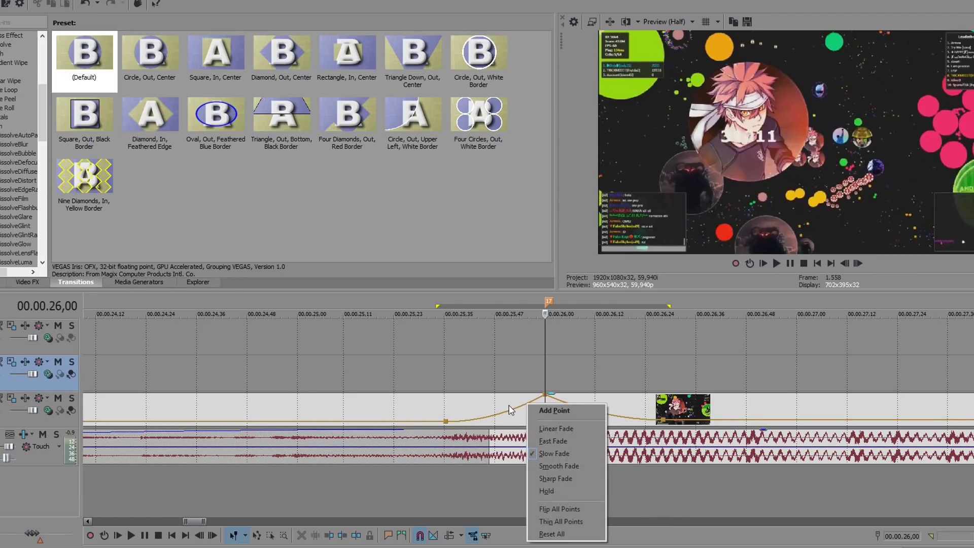
right_click(566, 400)
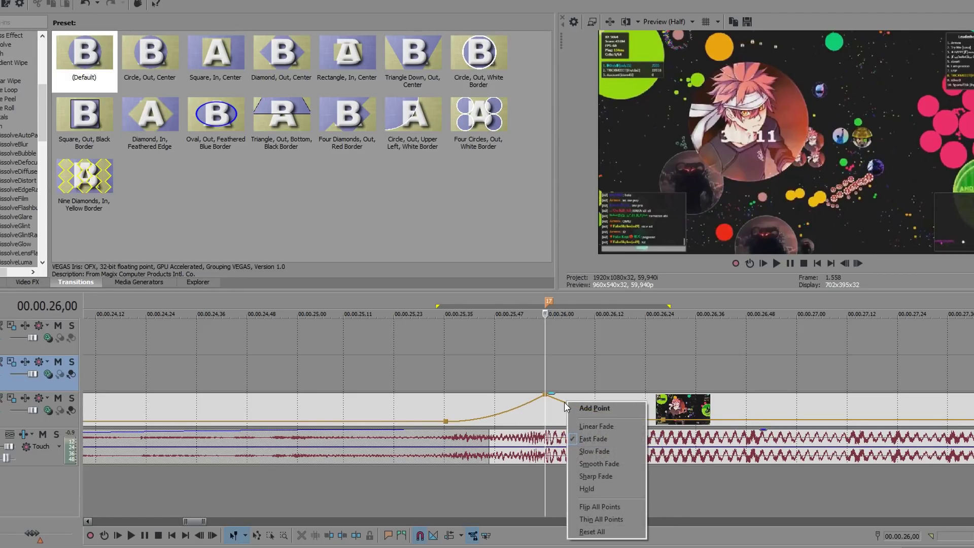
left_click(573, 384)
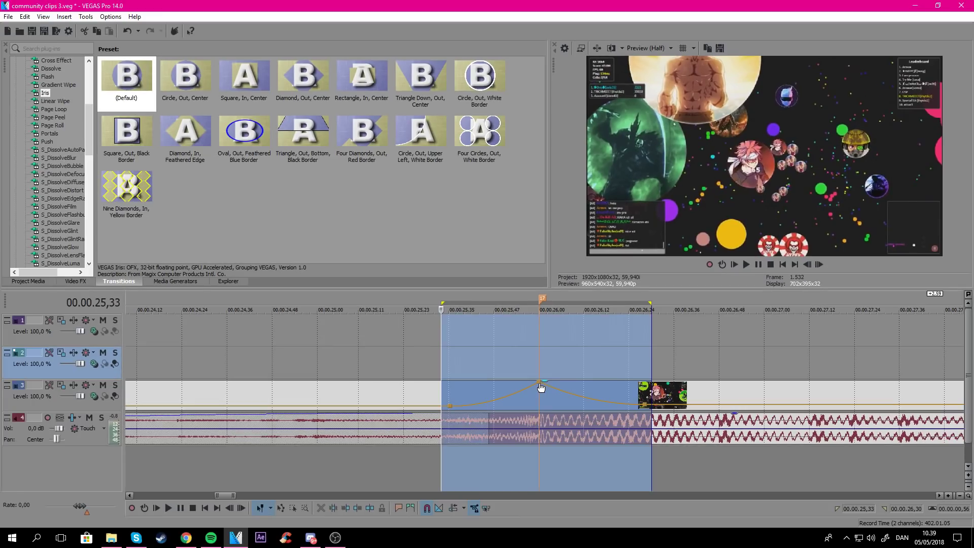
left_click_drag(540, 385, 541, 395)
left_click(502, 368)
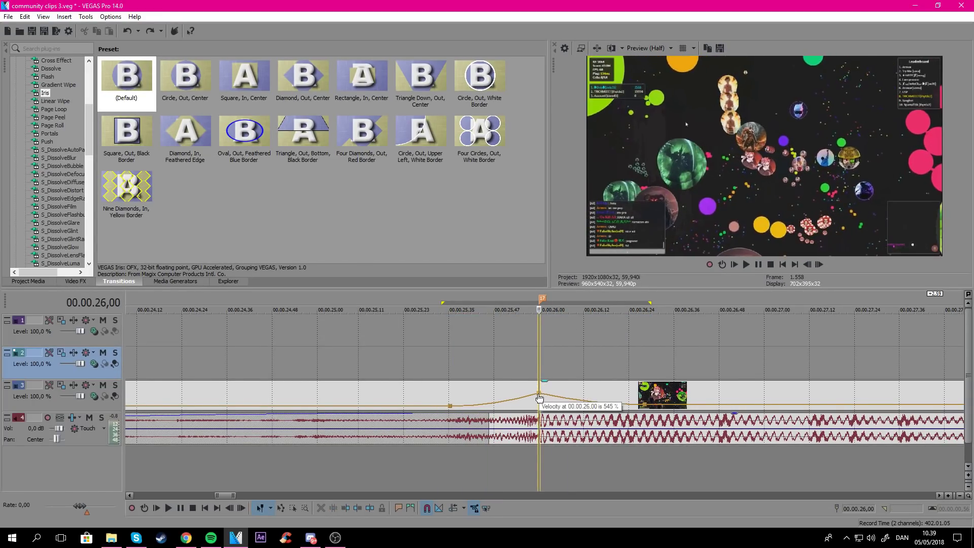
Set the velocity envelope point at the start of the gameplay clip to 200 %
scroll(539, 391, "down", 5)
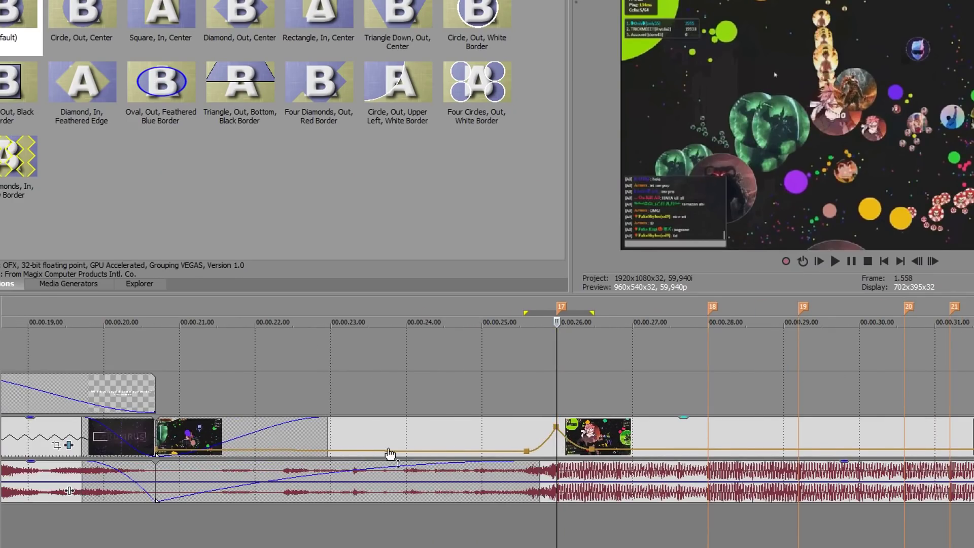
right_click(157, 453)
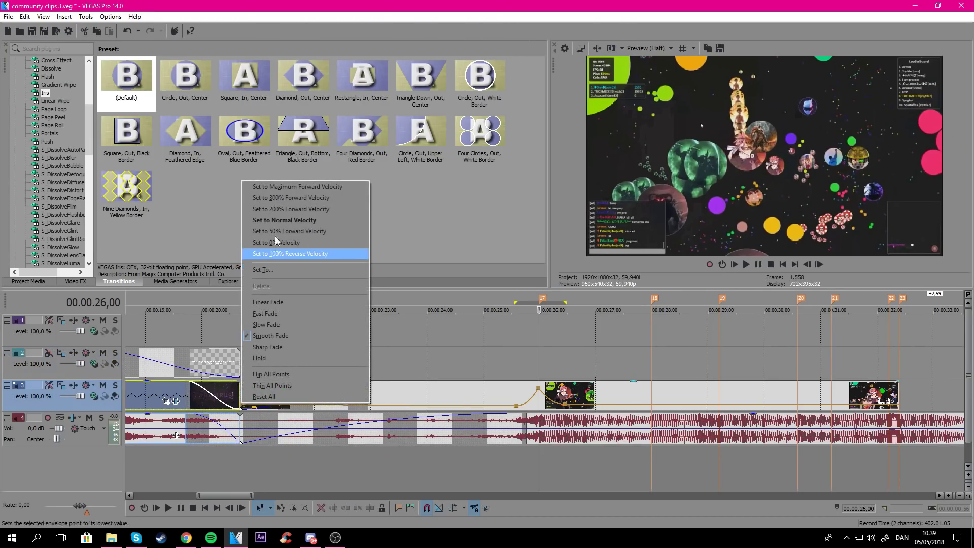
left_click(264, 270)
type("200")
Preview the slowdown in the clip's opening and set the first velocity segment to Slow Fade
left_click(337, 355)
left_click(384, 355)
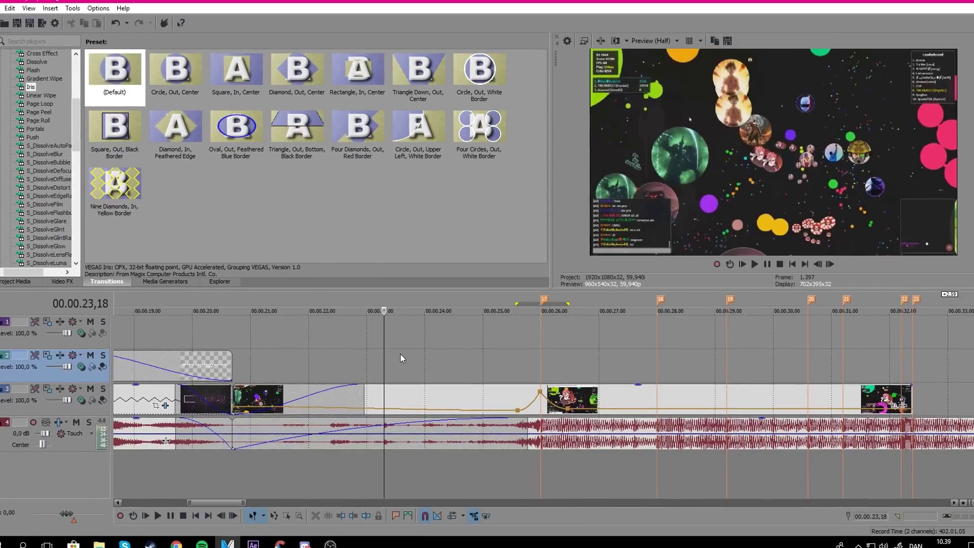
left_click(400, 356)
left_click(330, 356)
key("space")
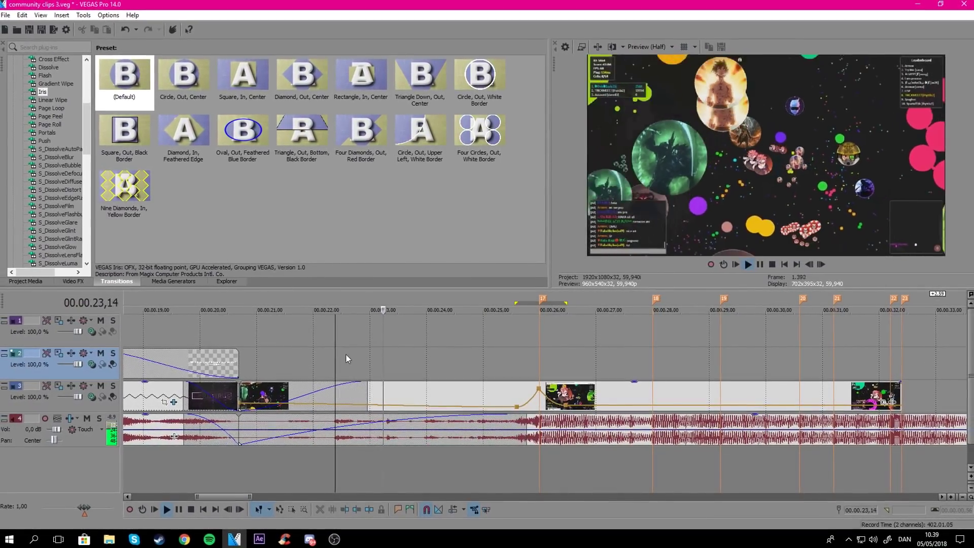
key("space")
right_click(299, 406)
left_click(307, 341)
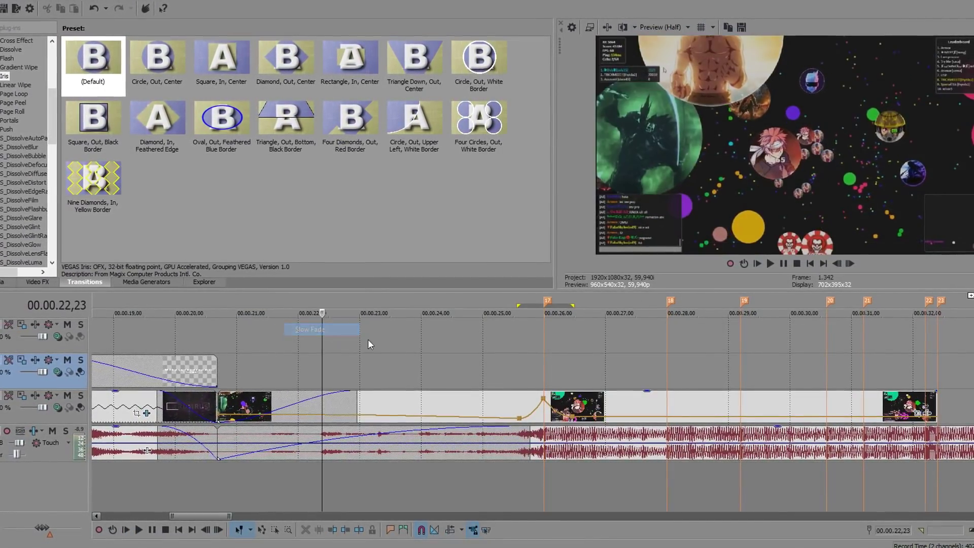
Play and scrub the gameplay clip around marker 17 to examine how the velocity peak matches the beat
left_click(515, 342)
left_click(538, 349)
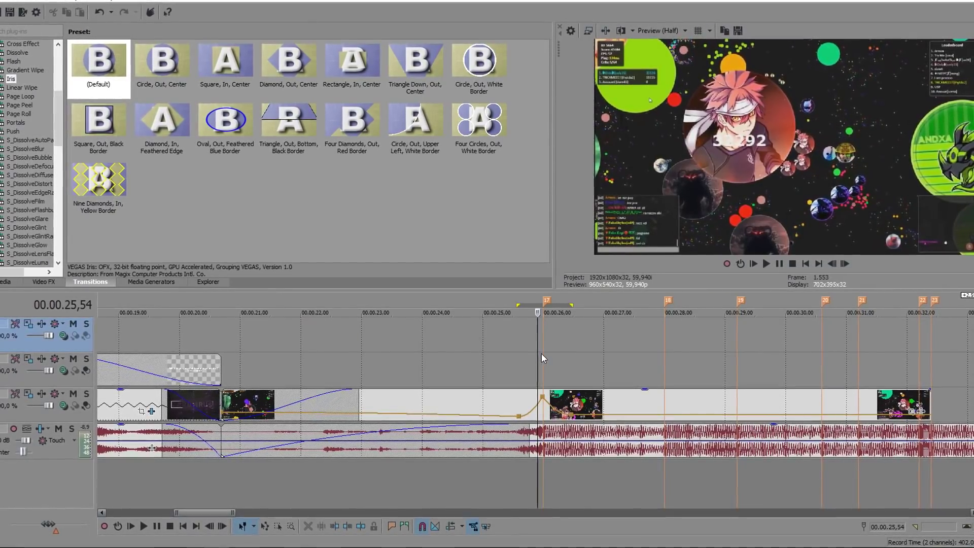
left_click(541, 356)
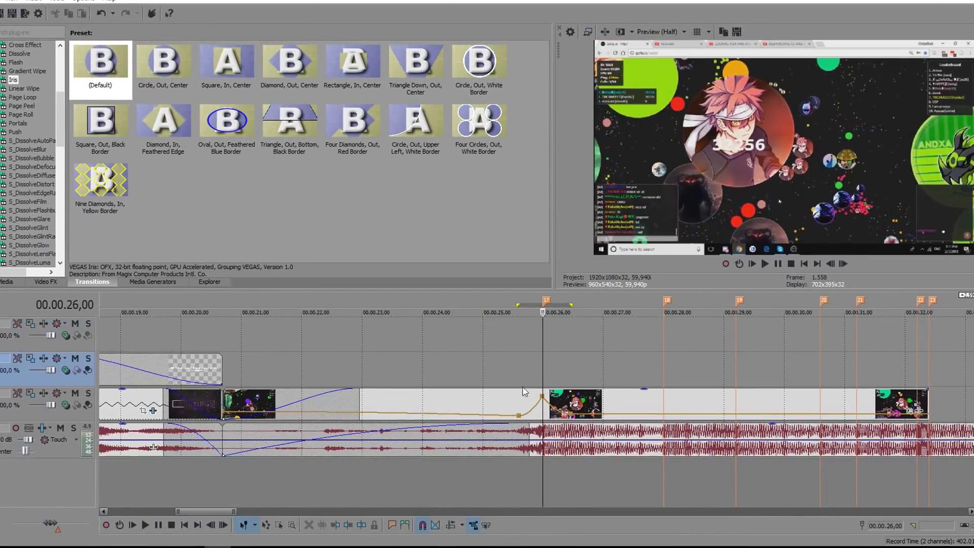
left_click(521, 383)
scroll(535, 381, "up", 4)
left_click(585, 360)
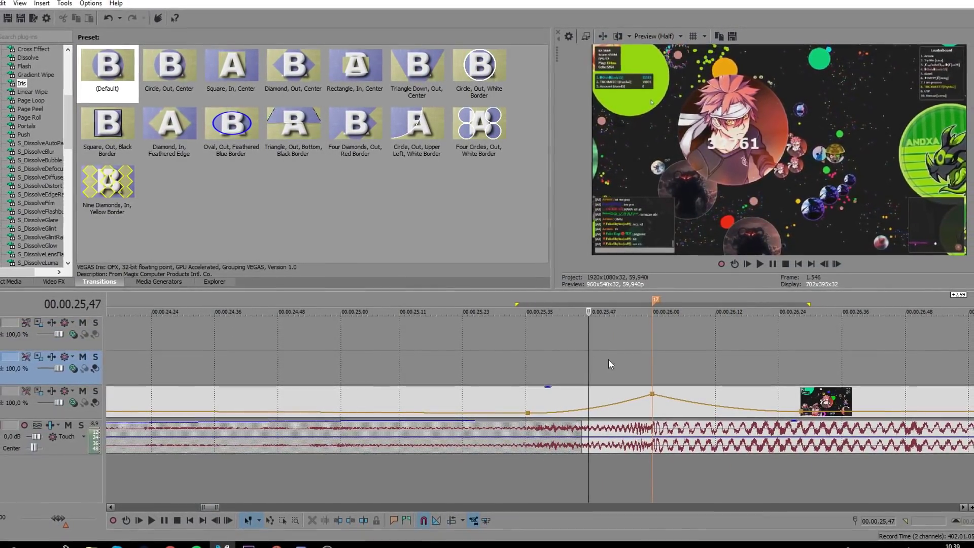
key("space")
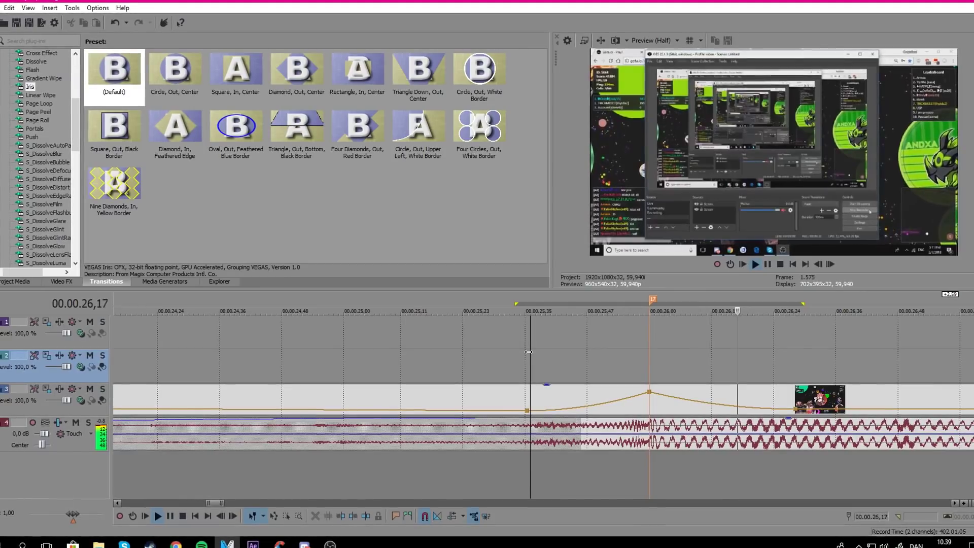
key("space")
left_click(614, 347)
left_click(688, 353)
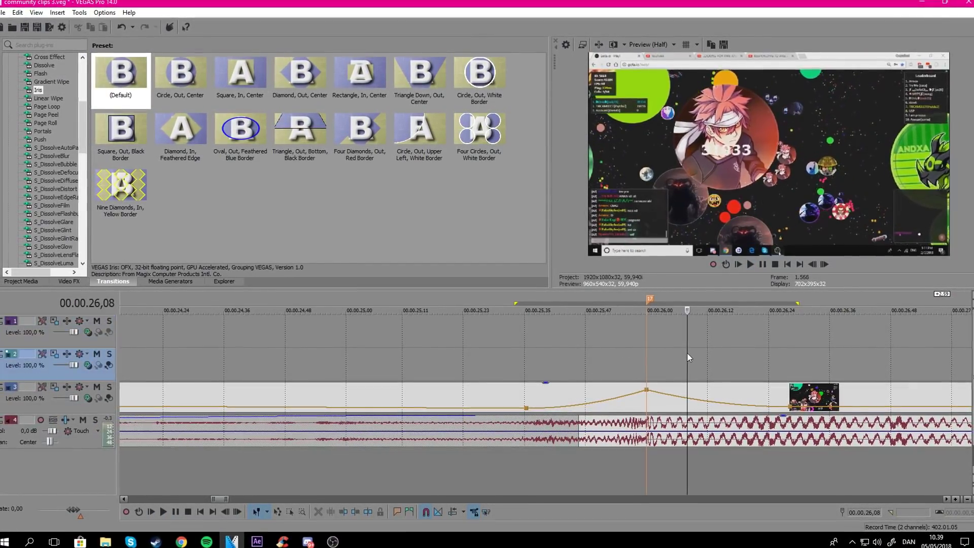
Open the exact velocity value of the first envelope point at the start of the gameplay clip
scroll(687, 353, "down", 3)
left_click(398, 356)
scroll(400, 355, "down", 5)
scroll(419, 385, "up", 2)
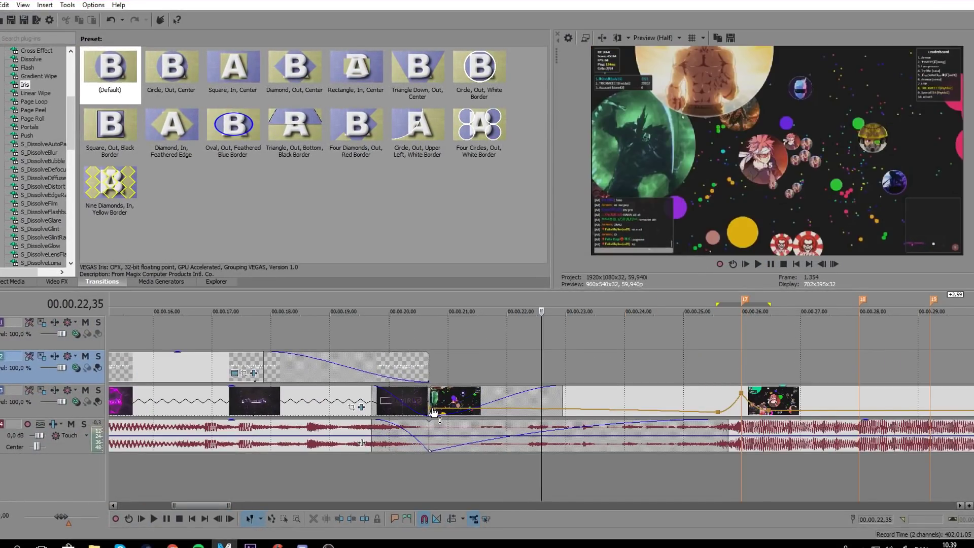
right_click(431, 400)
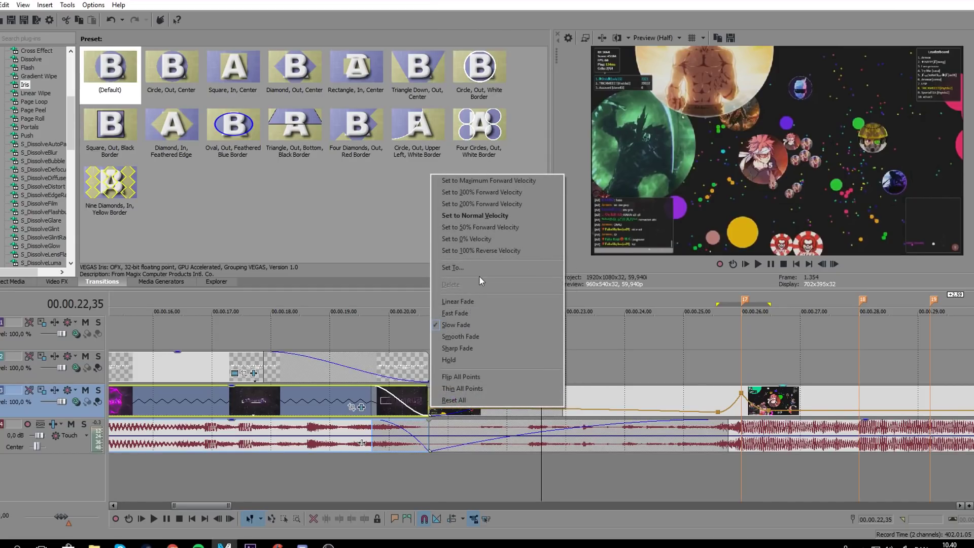
left_click(473, 269)
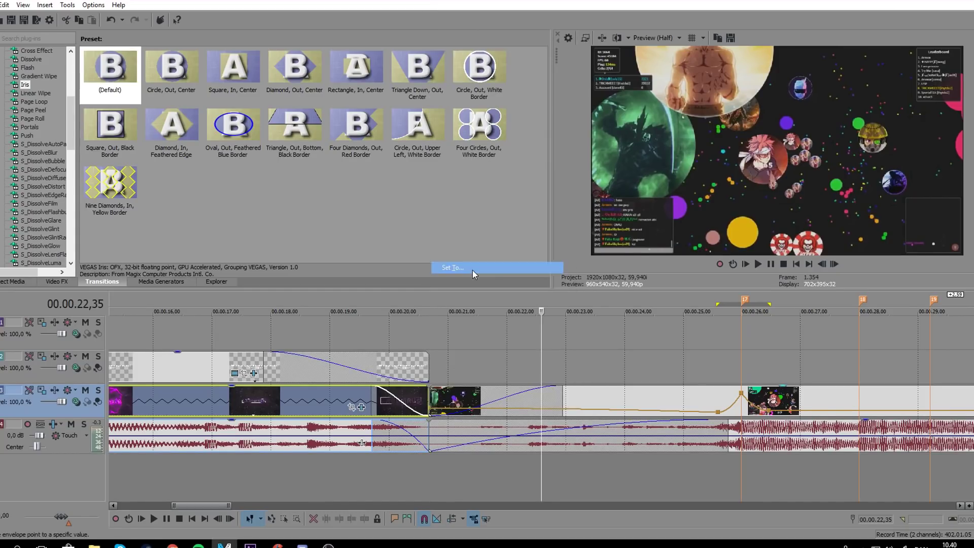
left_click(451, 356)
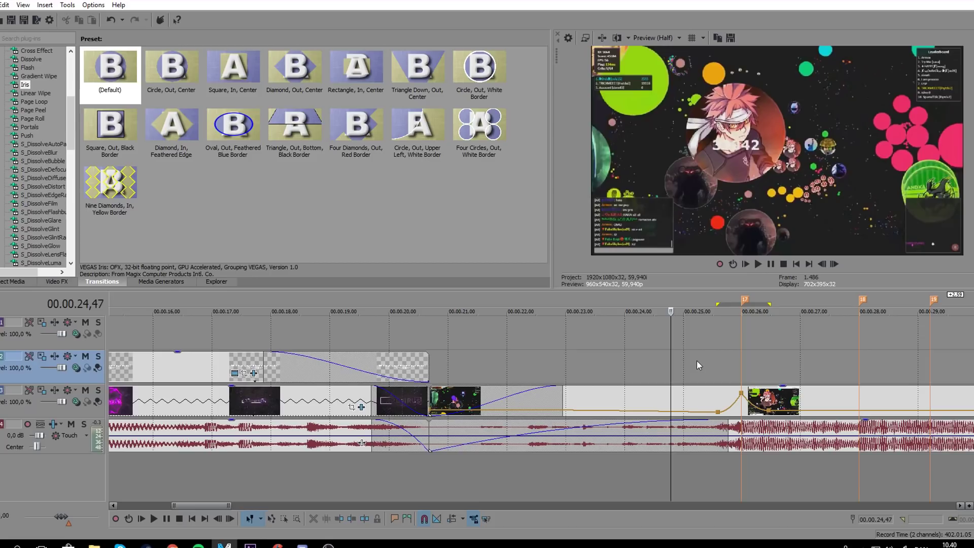
Enter the velocity value of the point just before the marker 17 peak and set the clip's opening segment to Fast Fade
left_click(740, 366)
right_click(718, 410)
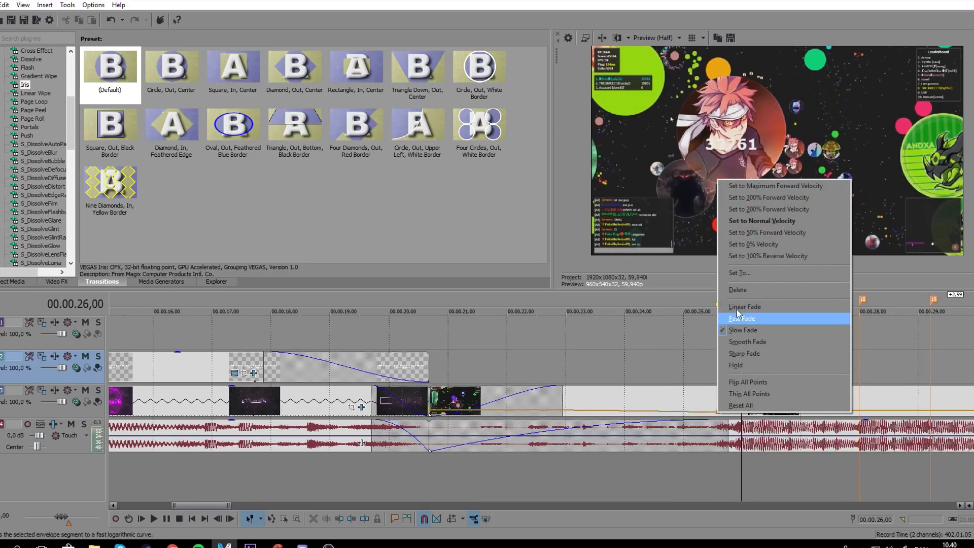
left_click(751, 273)
key("Return")
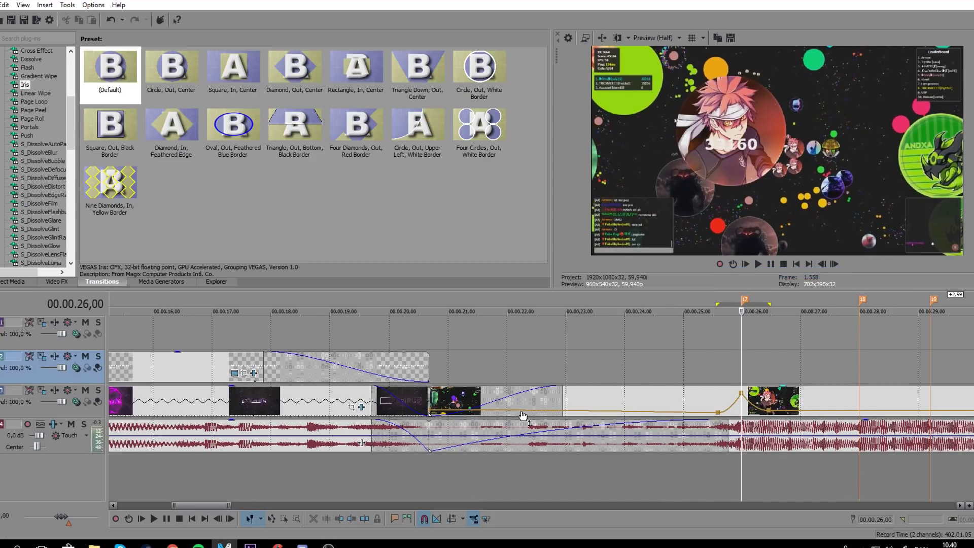
right_click(523, 410)
left_click(546, 318)
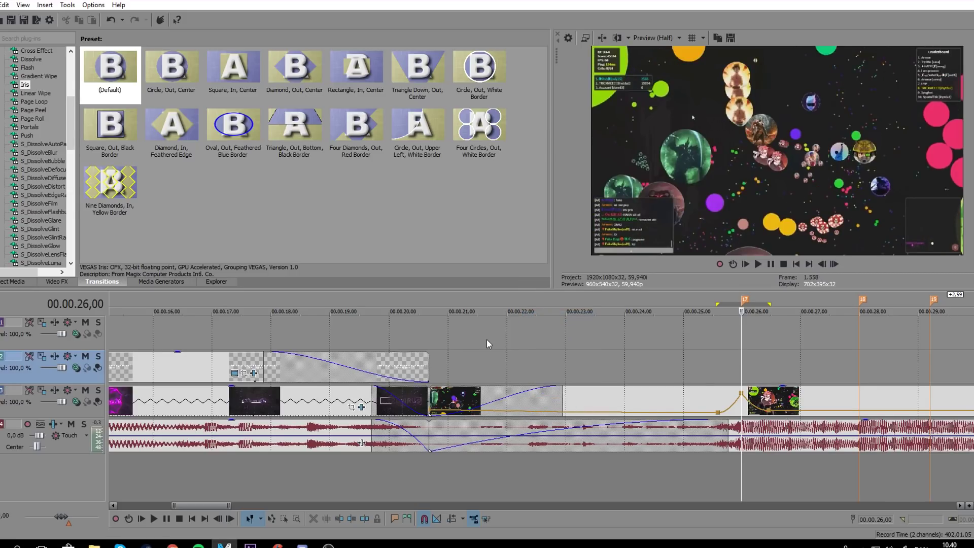
Play the gameplay clip from its opening to check how the slowdown leads into the beat drop
left_click(471, 349)
right_click(491, 415)
left_click(455, 346)
key("space")
left_click(767, 264)
left_click(773, 263)
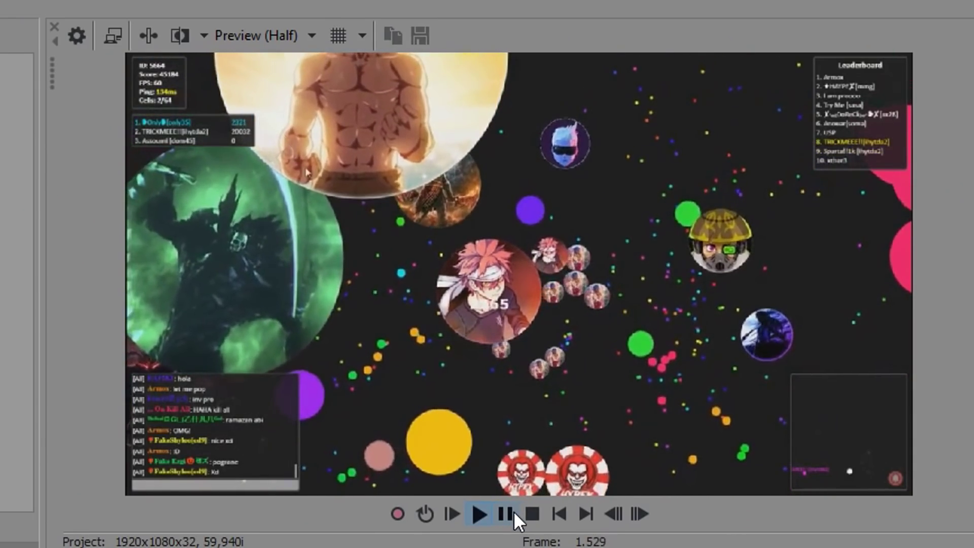
left_click(507, 510)
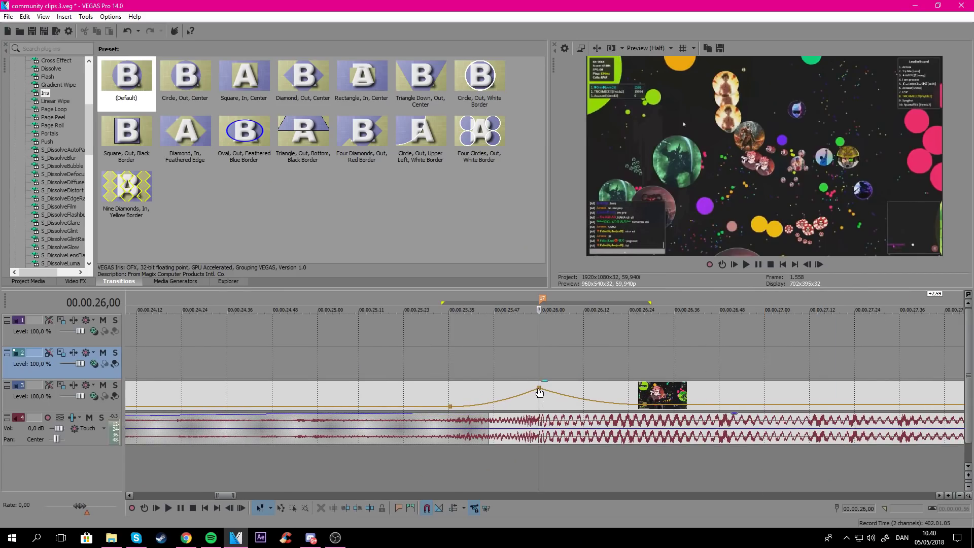
Fine-tune the velocity peak at marker 17 and enter a new velocity for the point just before it
left_click_drag(539, 392, 540, 397)
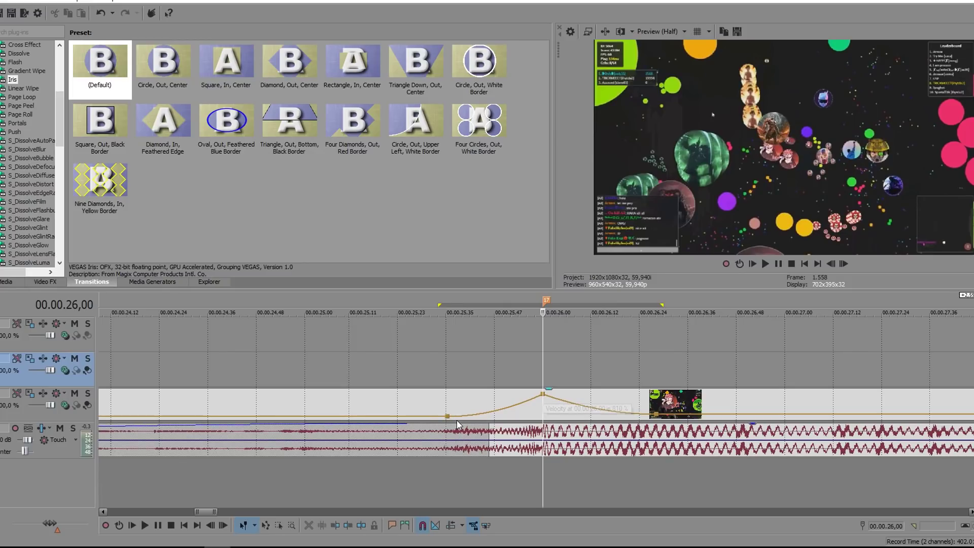
right_click(450, 407)
left_click(505, 272)
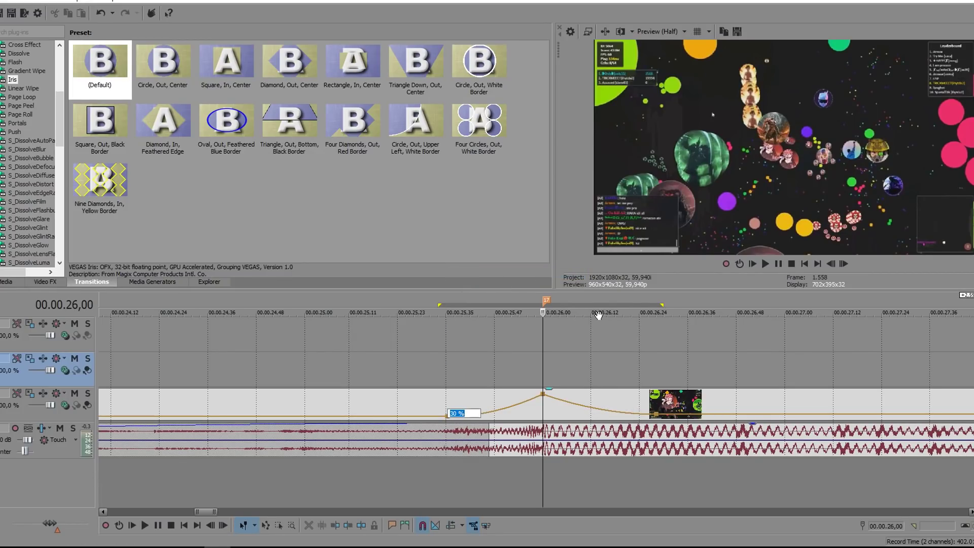
key("Return")
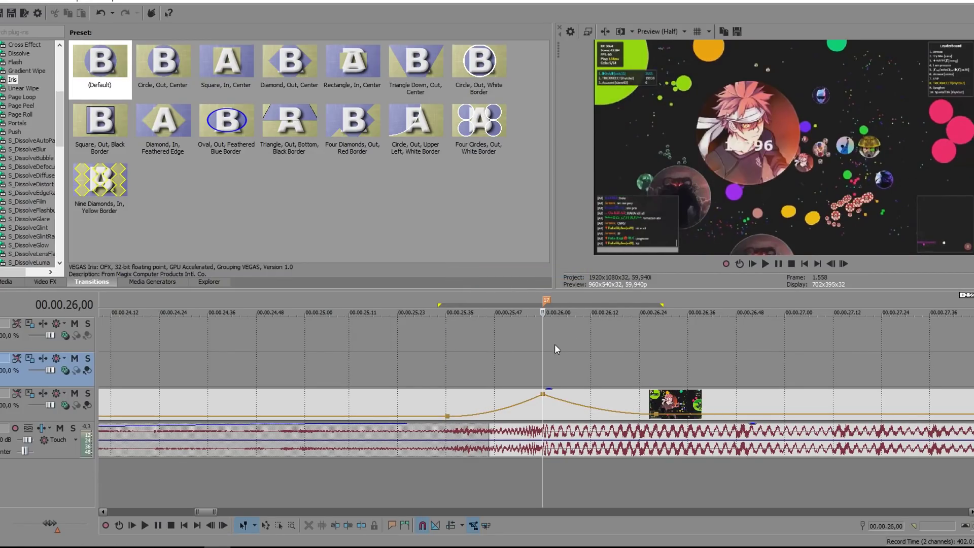
Move the velocity point after the marker 17 peak to 00.00.26,09 and set it to 50% forward velocity
key("space")
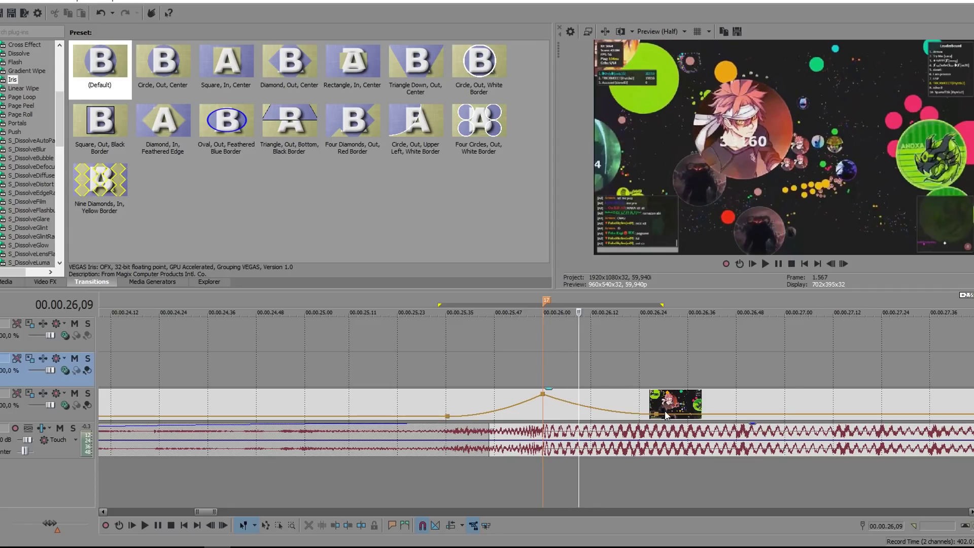
left_click_drag(656, 416, 578, 414)
right_click(579, 412)
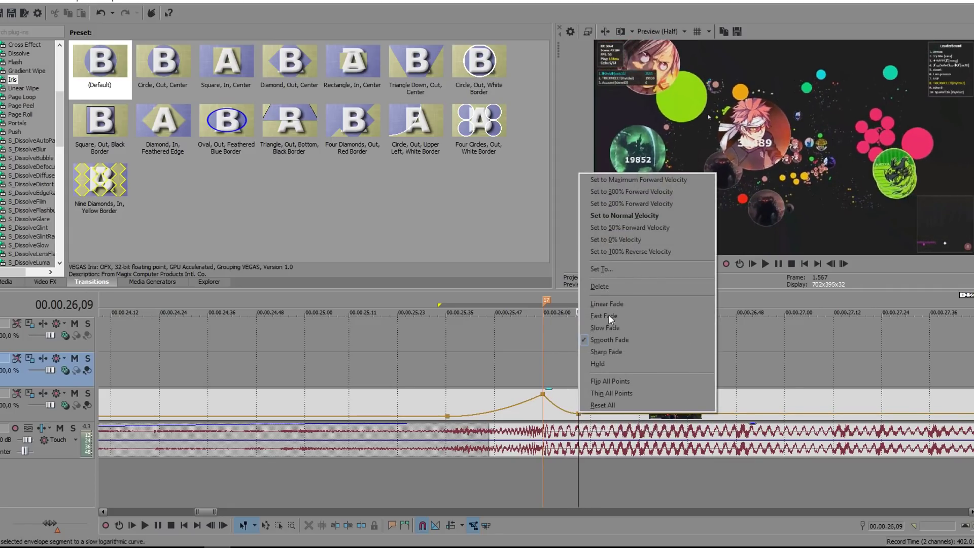
left_click(622, 227)
Play the clip around marker 17 and on to marker 18 to check the tightened velocity peak against the music
left_click(539, 378)
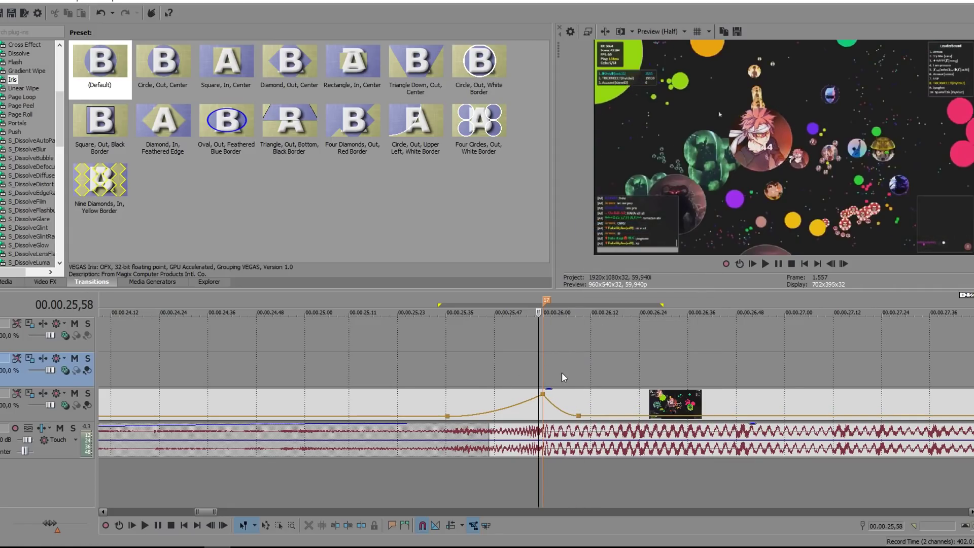
key("space")
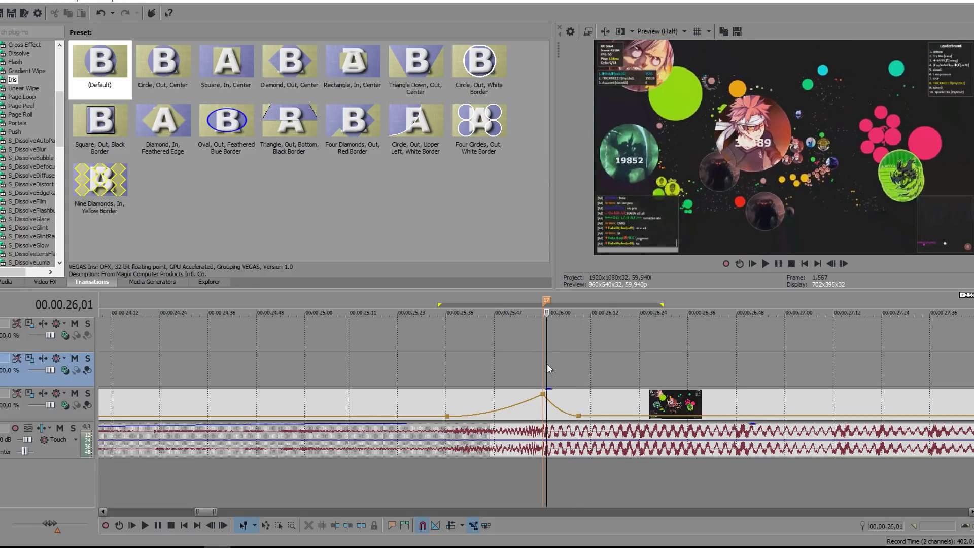
left_click(440, 365)
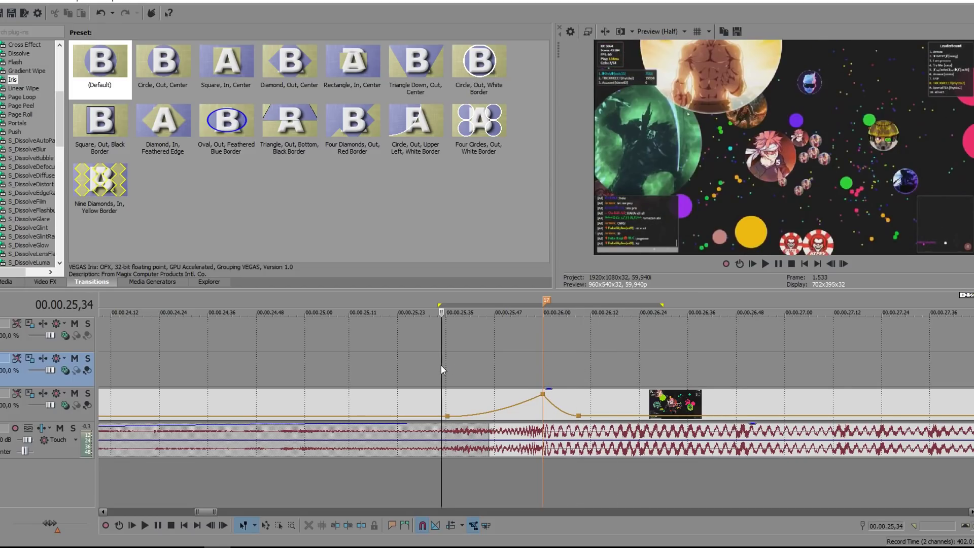
key("space")
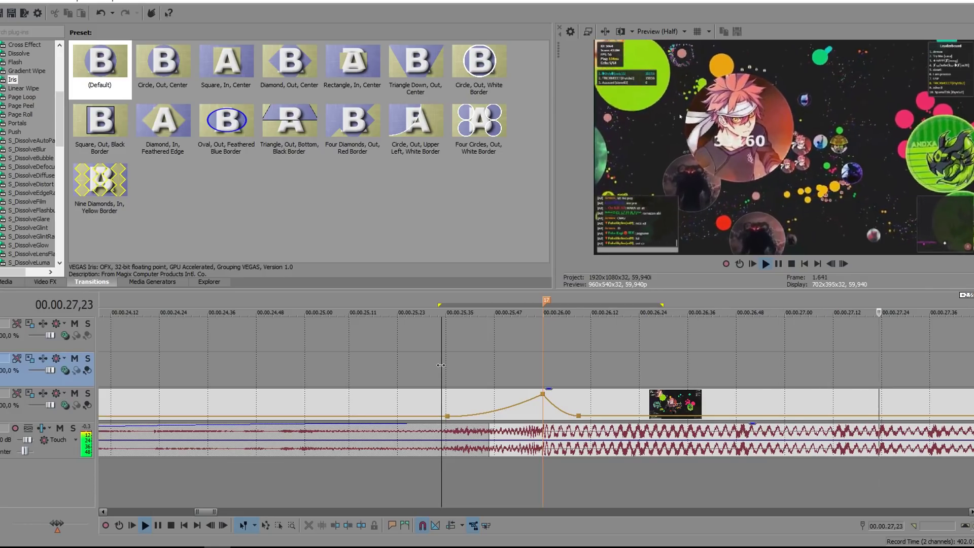
scroll(440, 364, "down", 3)
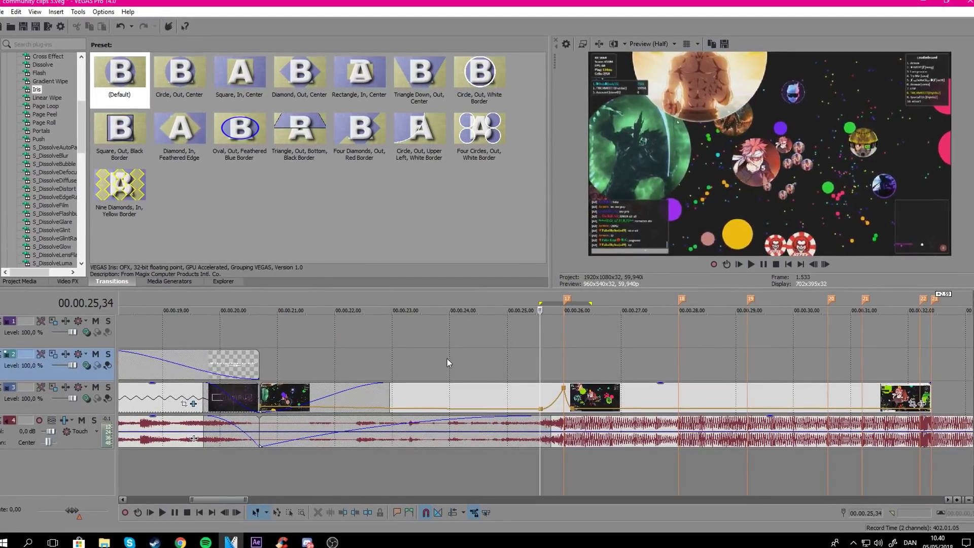
key("space")
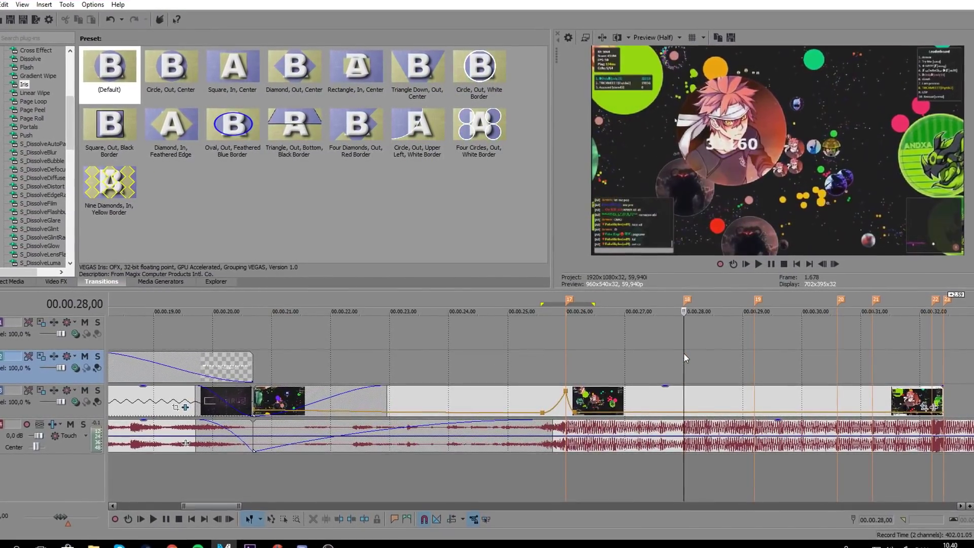
Add velocity points at markers 18 and 19, with one extra point before and after each marker
scroll(664, 360, "down", 4)
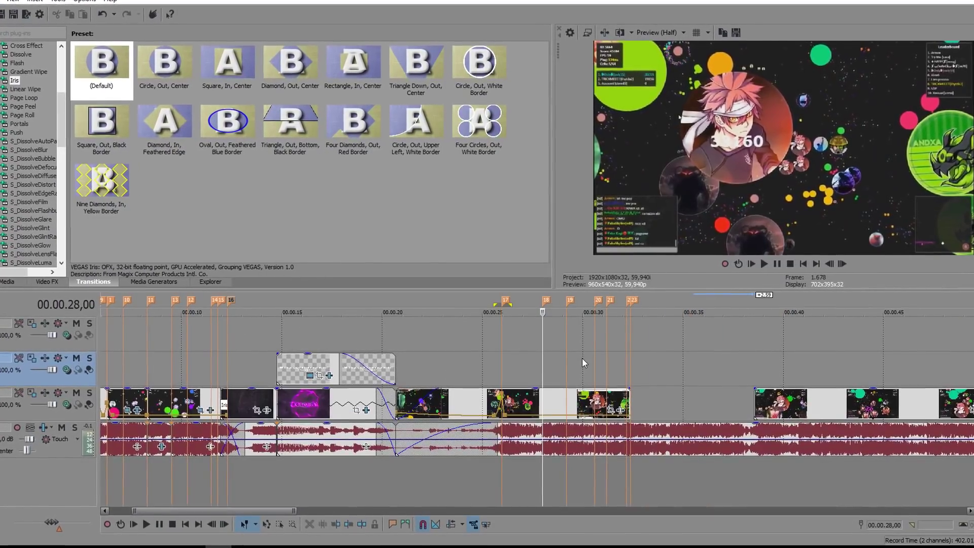
scroll(582, 358, "up", 4)
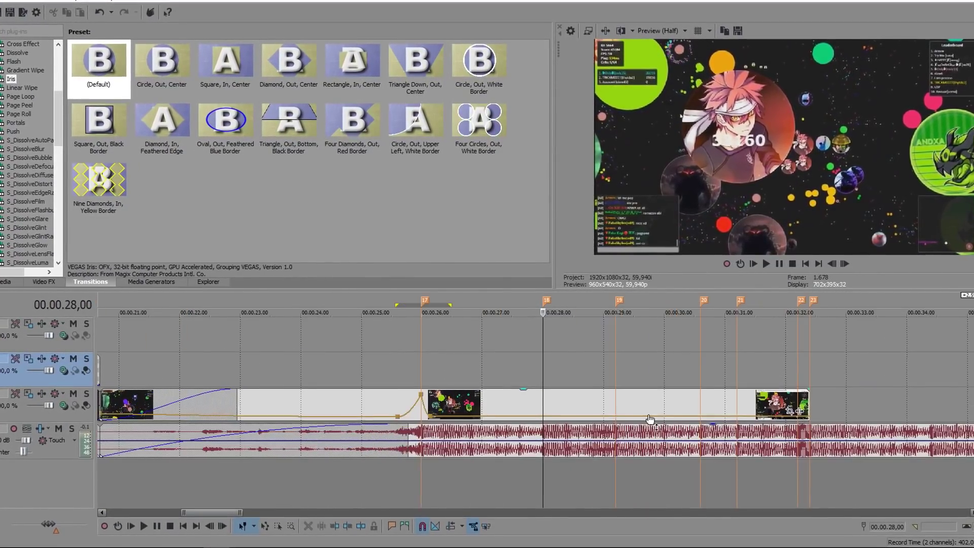
scroll(574, 411, "up", 2)
double_click(544, 419)
double_click(501, 418)
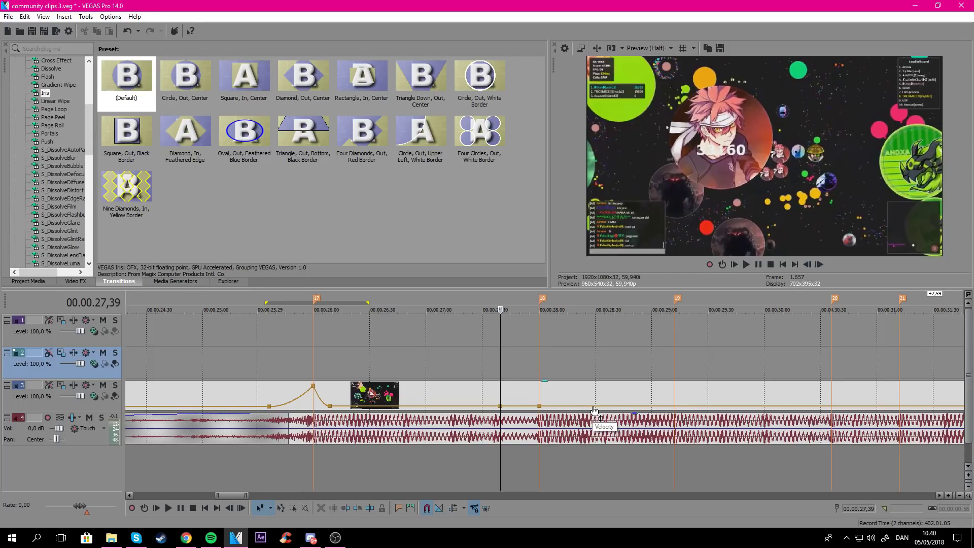
double_click(591, 407)
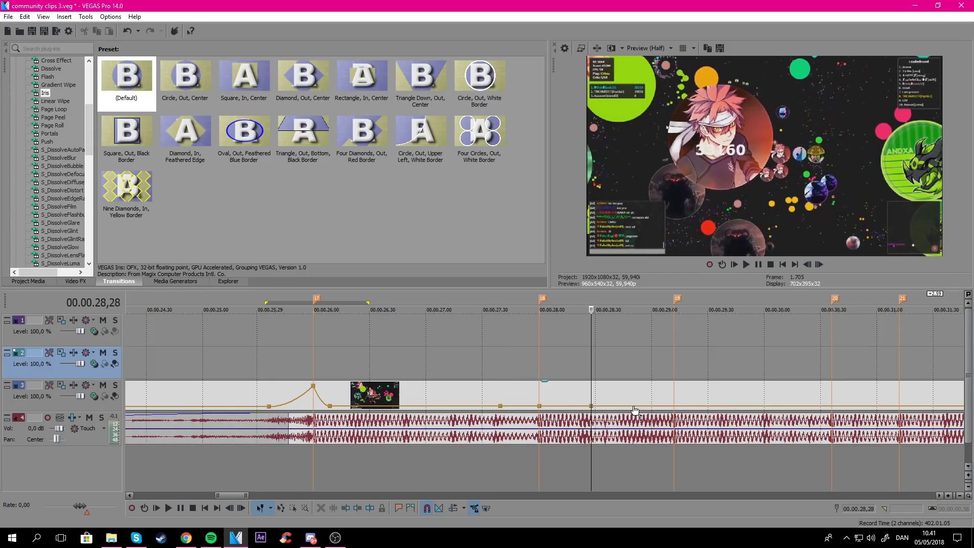
double_click(675, 406)
Raise the velocity points at markers 18 and 19 into two peaks lower than the marker 17 peak and preview them
left_click(551, 366)
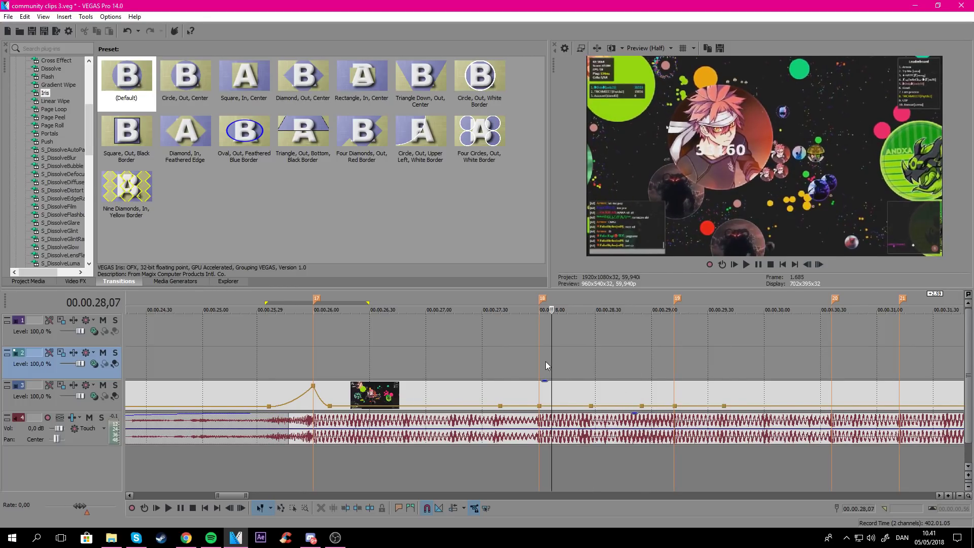
double_click(539, 406)
left_click_drag(539, 406, 539, 401)
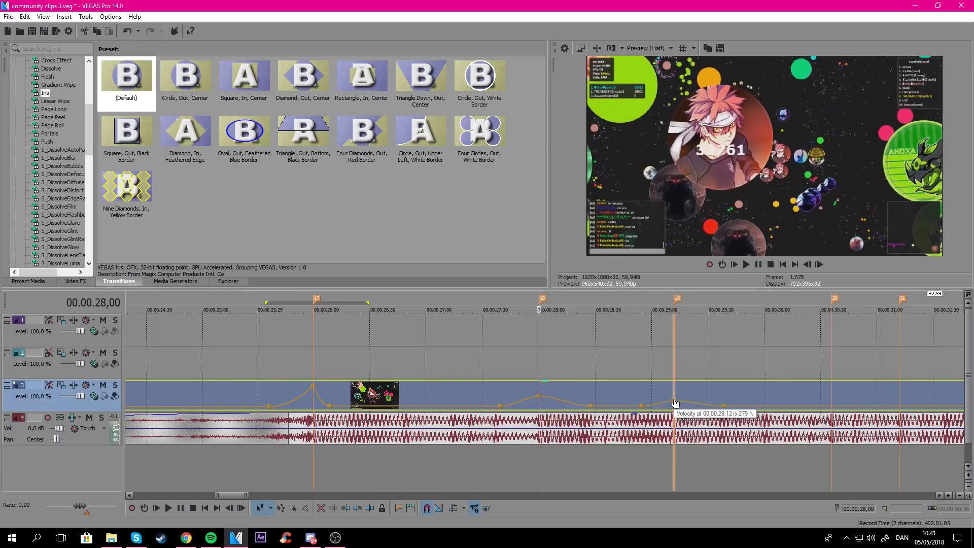
left_click(505, 366)
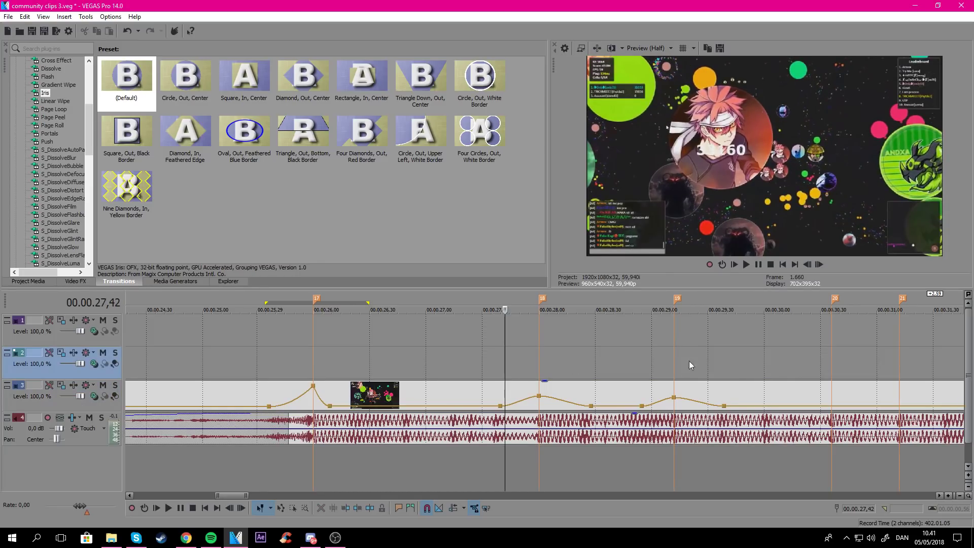
key("space")
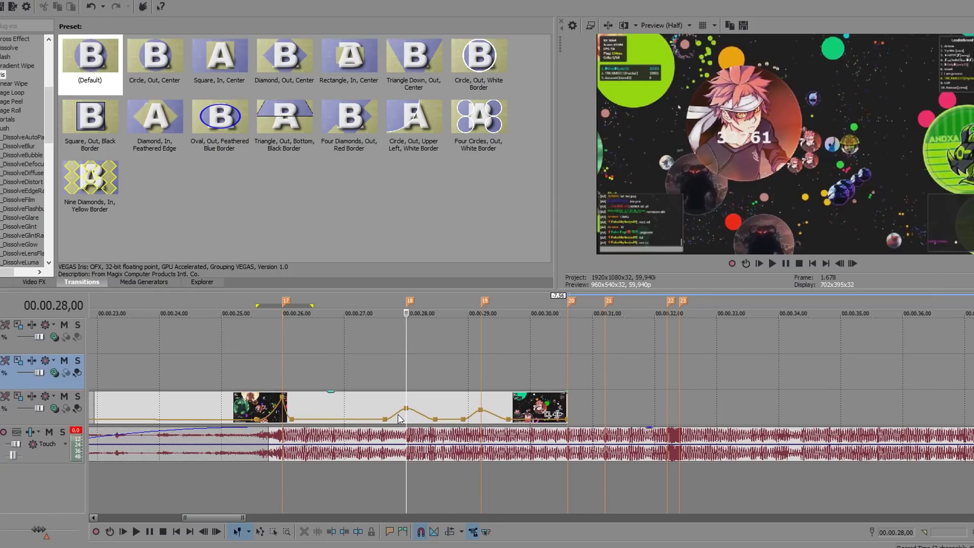
Set the velocity segments leading into the marker 18 and 19 peaks to Slow Fade and those following them to Fast Fade
right_click(398, 413)
left_click(432, 464)
right_click(415, 410)
left_click(446, 448)
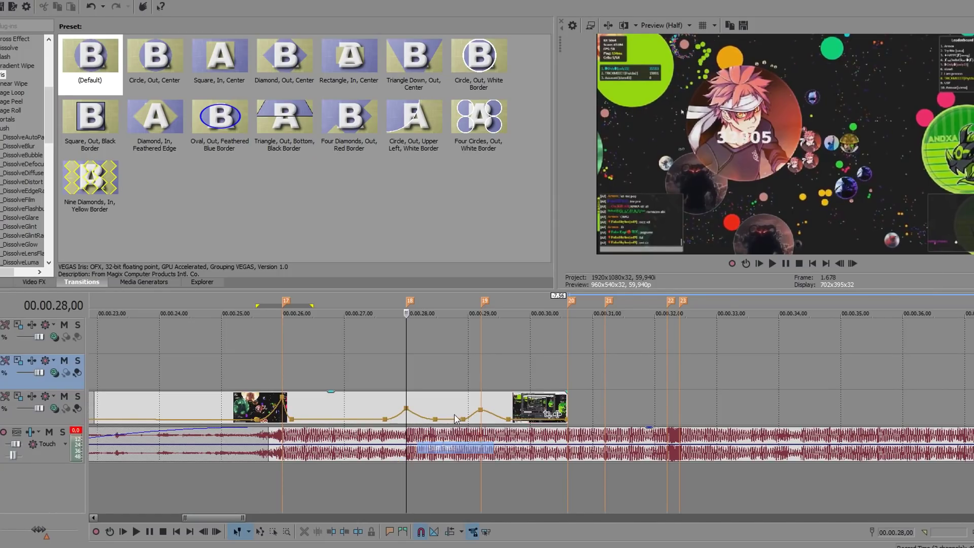
right_click(475, 418)
left_click(501, 468)
right_click(501, 415)
left_click(525, 455)
Split the gameplay clip at marker 19 and reverse the part after the split
left_click(504, 400)
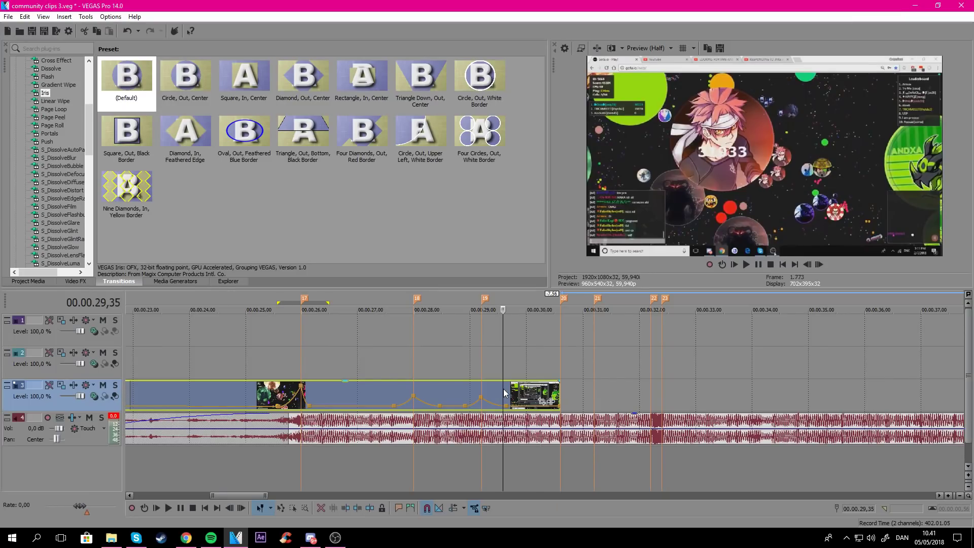
left_click(492, 399)
left_click(476, 394)
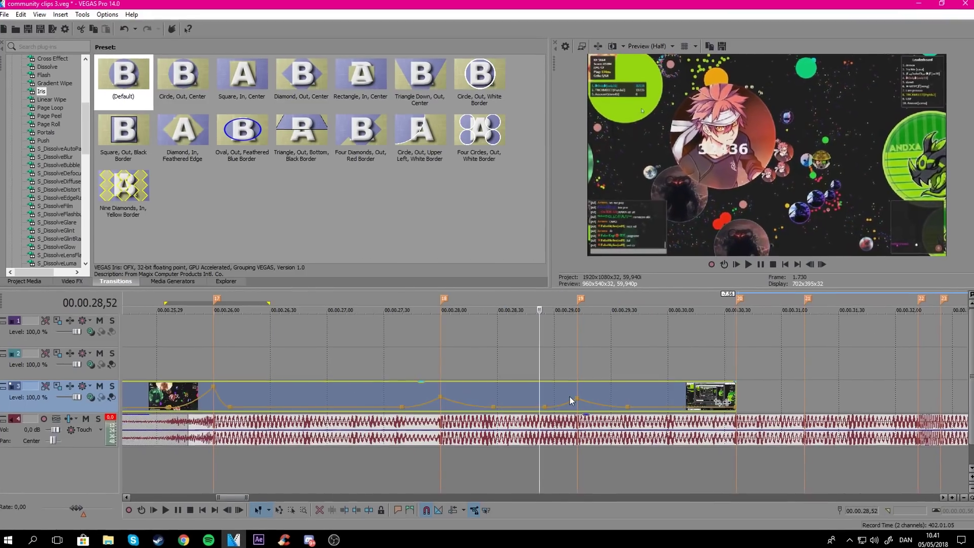
key("space")
right_click(594, 393)
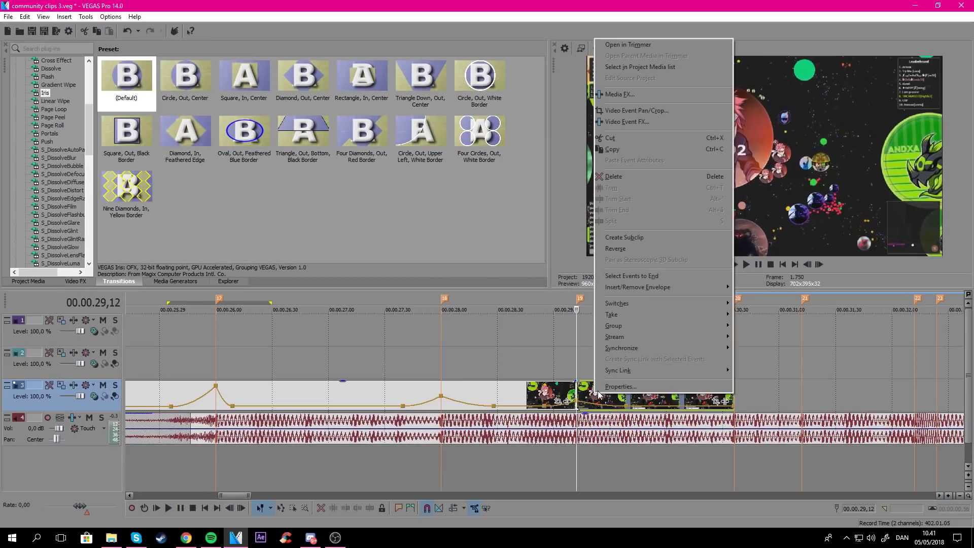
left_click(642, 248)
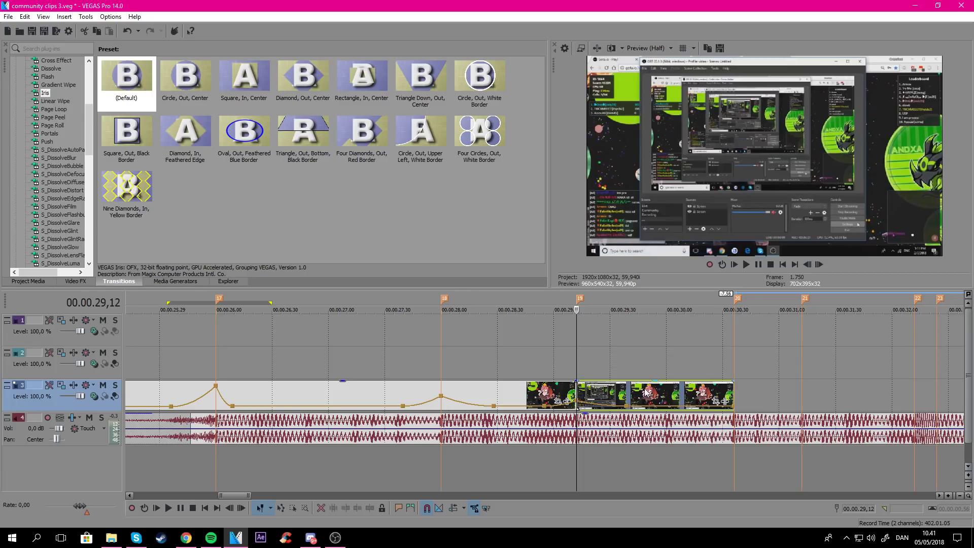
Scrub through the reversed part between markers 19 and 20 and adjust where it ends
left_click(601, 355)
left_click(638, 345)
left_click(642, 349)
left_click(705, 343)
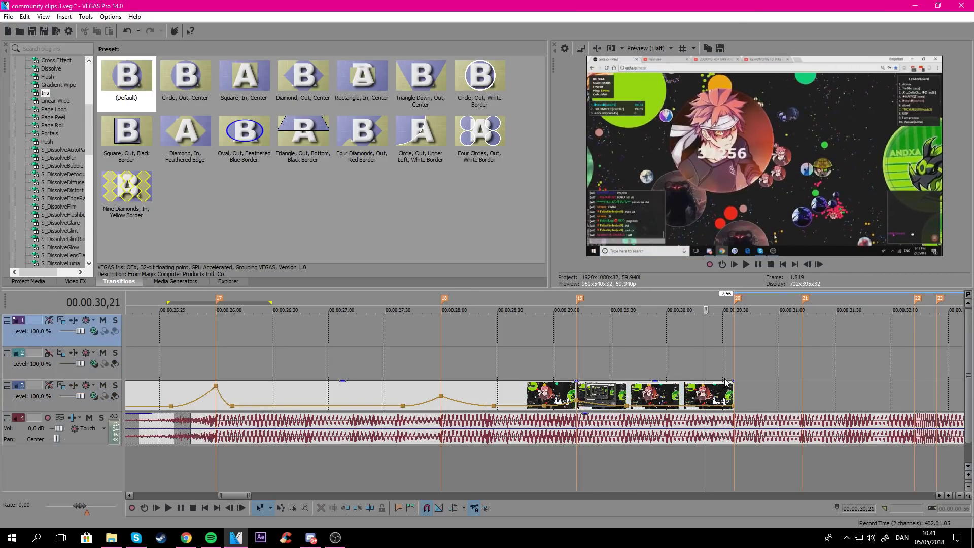
left_click_drag(732, 393, 793, 393)
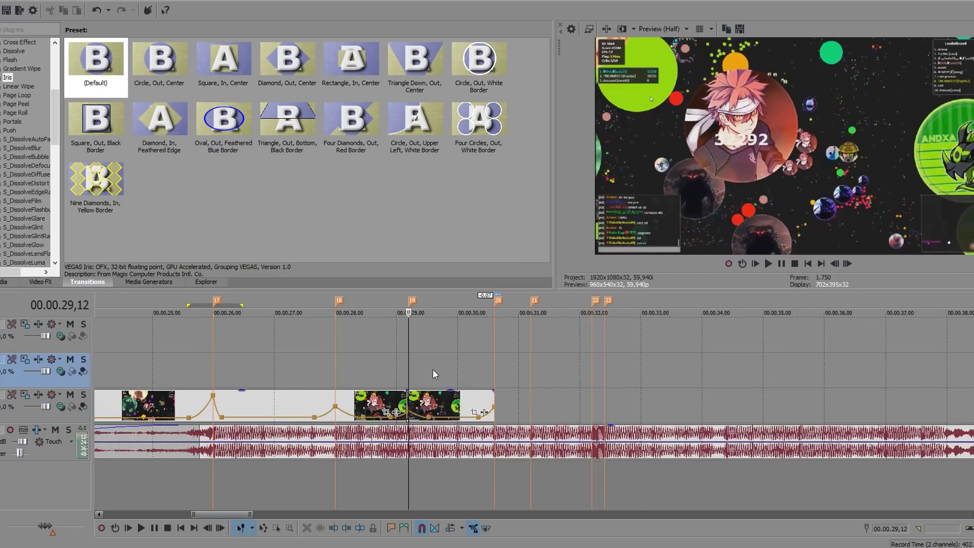
Scrub through the reversed part of the gameplay clip between markers 19 and 20 to review how it plays
scroll(432, 369, "down", 3)
left_click(554, 370)
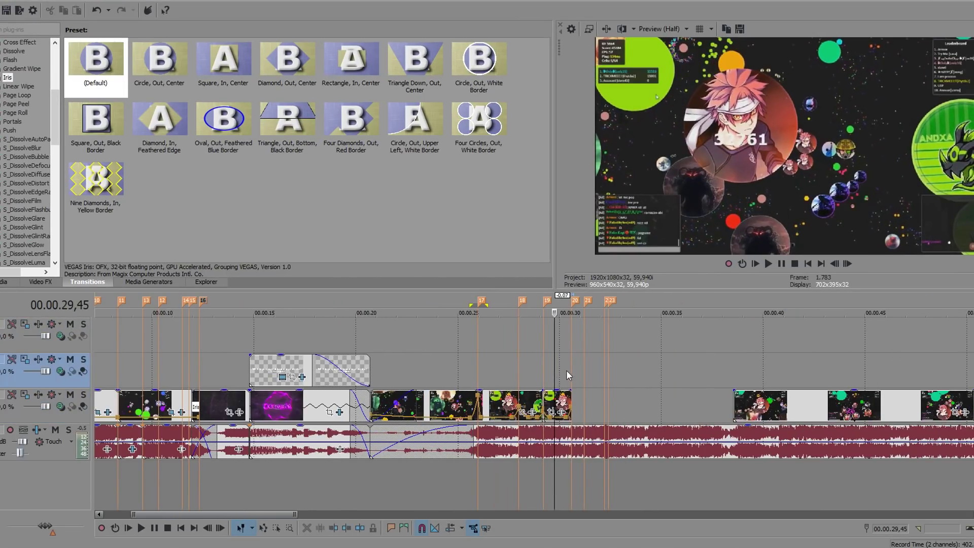
left_click(571, 369)
left_click(537, 367)
scroll(563, 369, "up", 4)
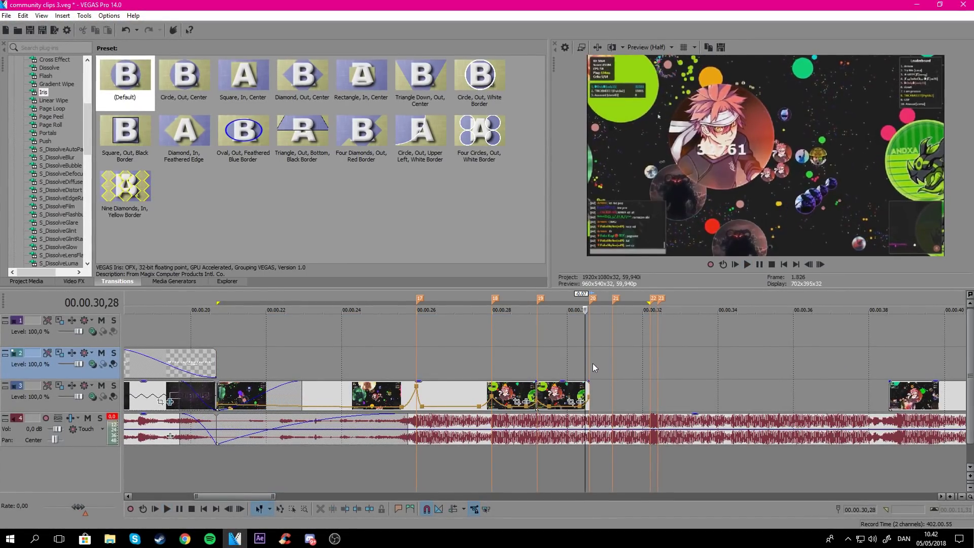
left_click(604, 367)
left_click(565, 365)
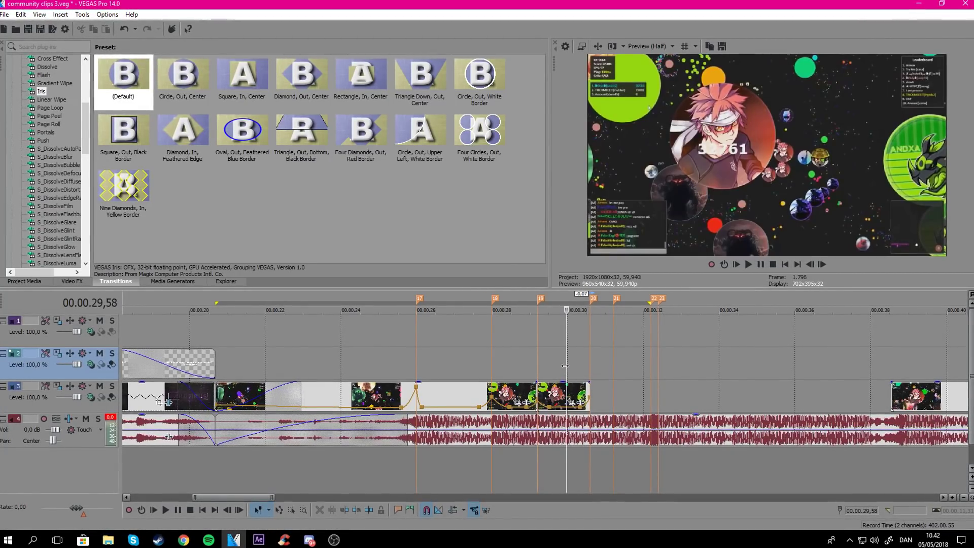
Examine the frames leading into and following the velocity peak at marker 17
left_click(422, 360)
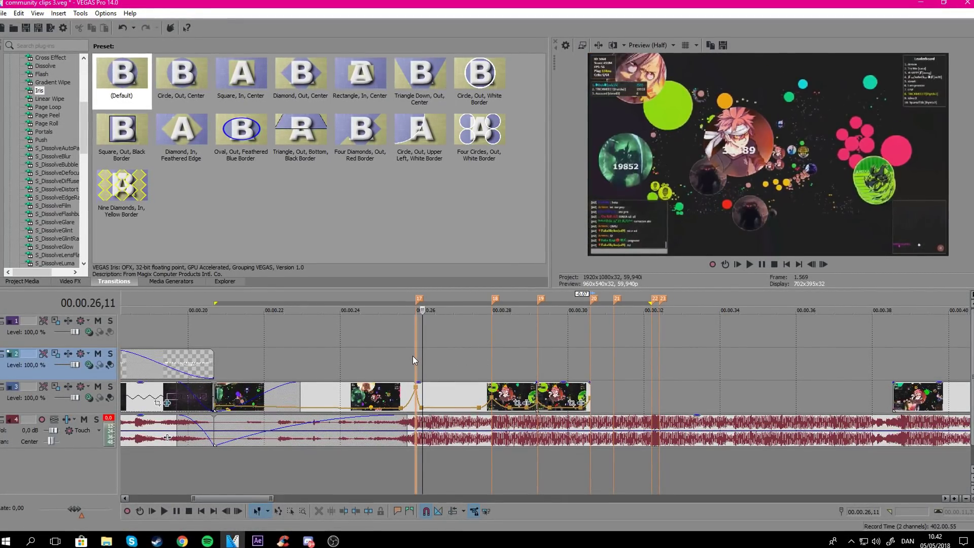
left_click(412, 360)
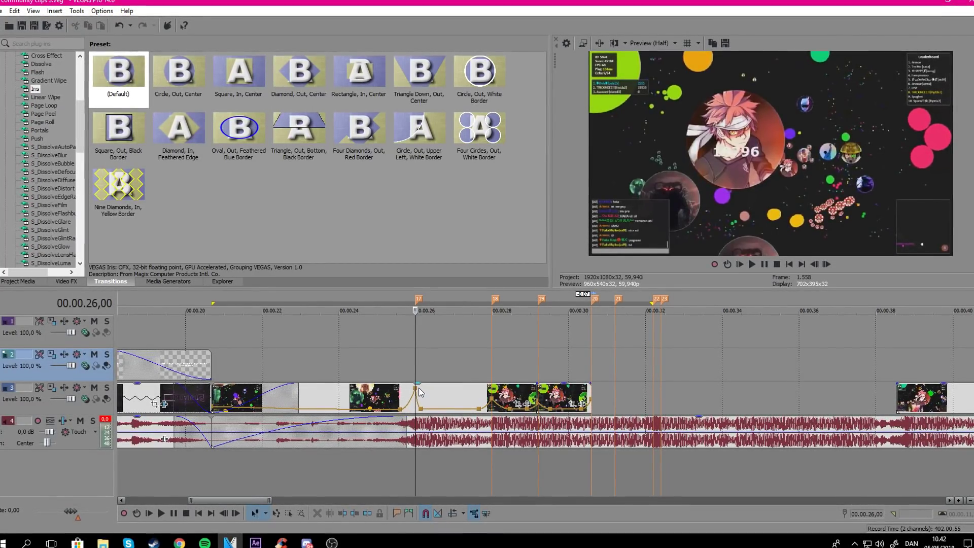
scroll(416, 390, "up", 4)
left_click(492, 369)
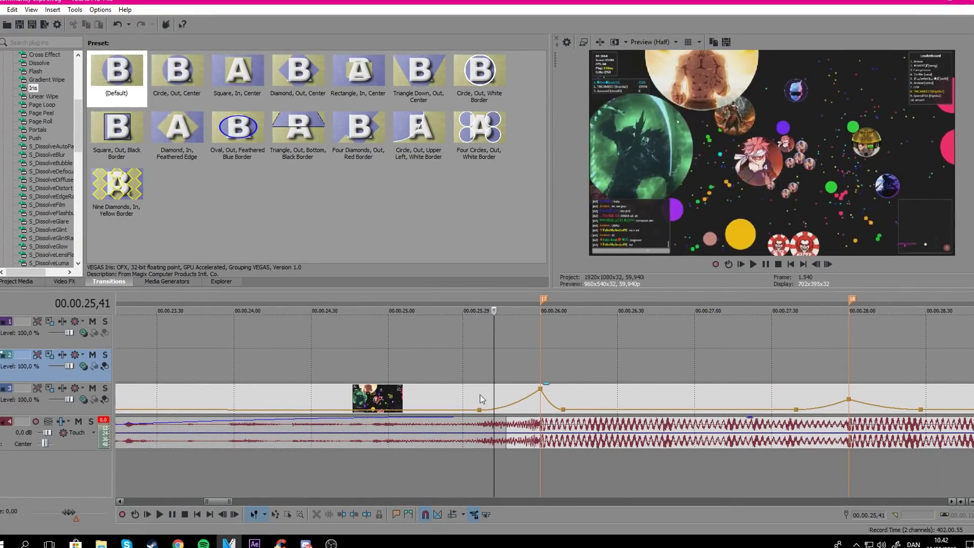
left_click(541, 409)
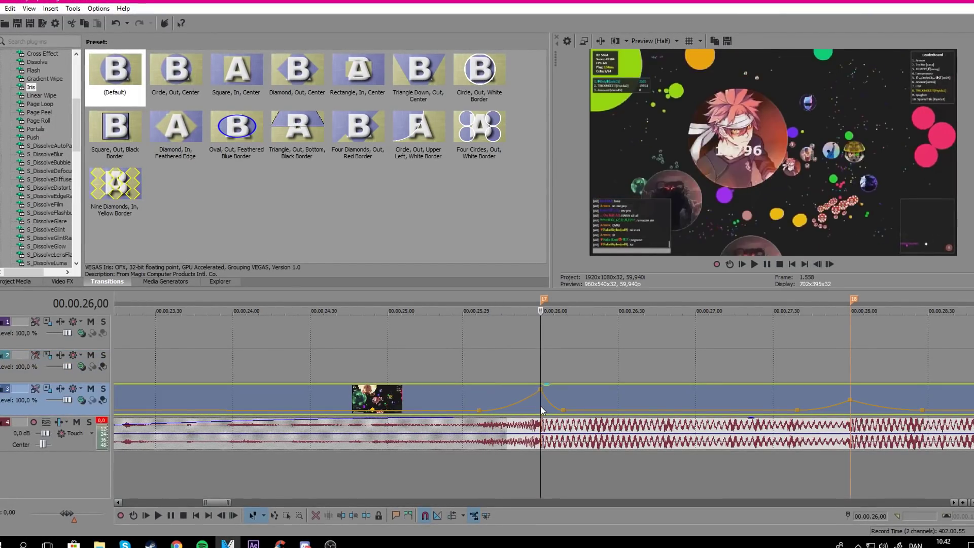
scroll(541, 408, "down", 6)
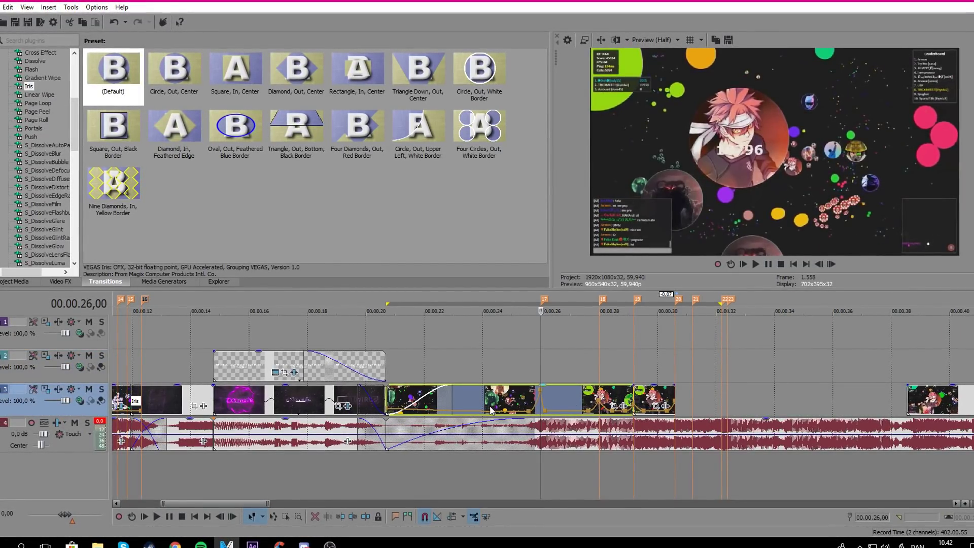
View the fade-type options for the velocity segment before marker 17 and check the frames just after that marker
right_click(487, 411)
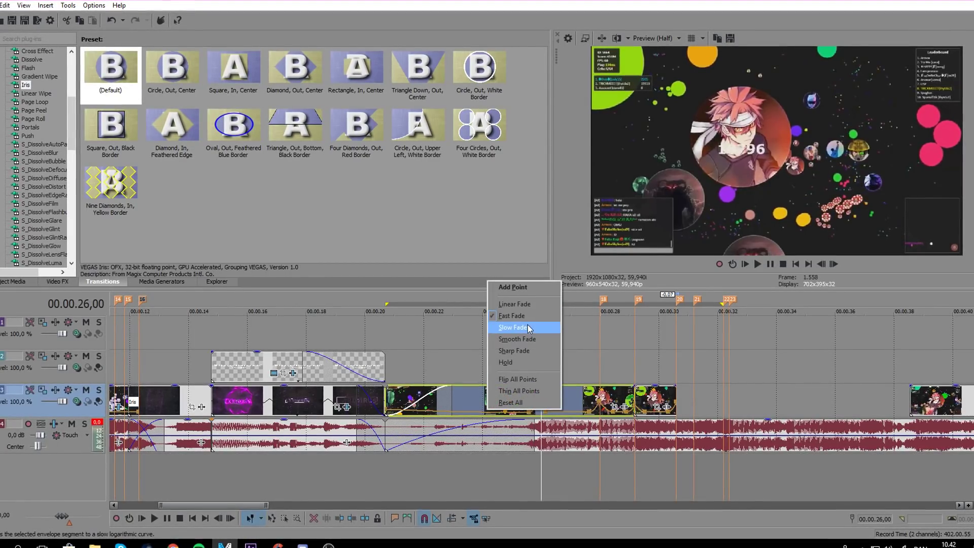
left_click(600, 334)
left_click(542, 355)
left_click(553, 356)
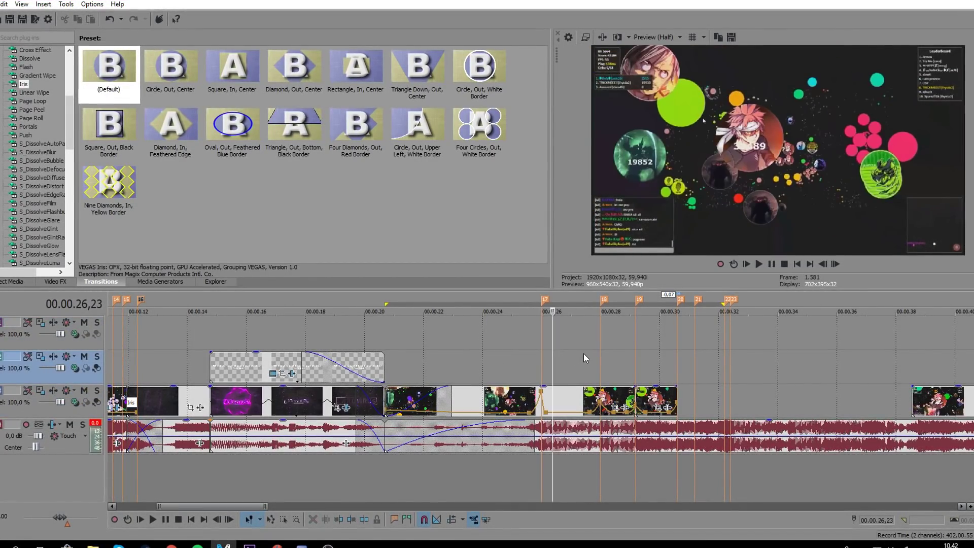
Shift the reversed gameplay part about 2 frames later on the timeline, starting just after marker 19
left_click(594, 354)
scroll(593, 355, "up", 3)
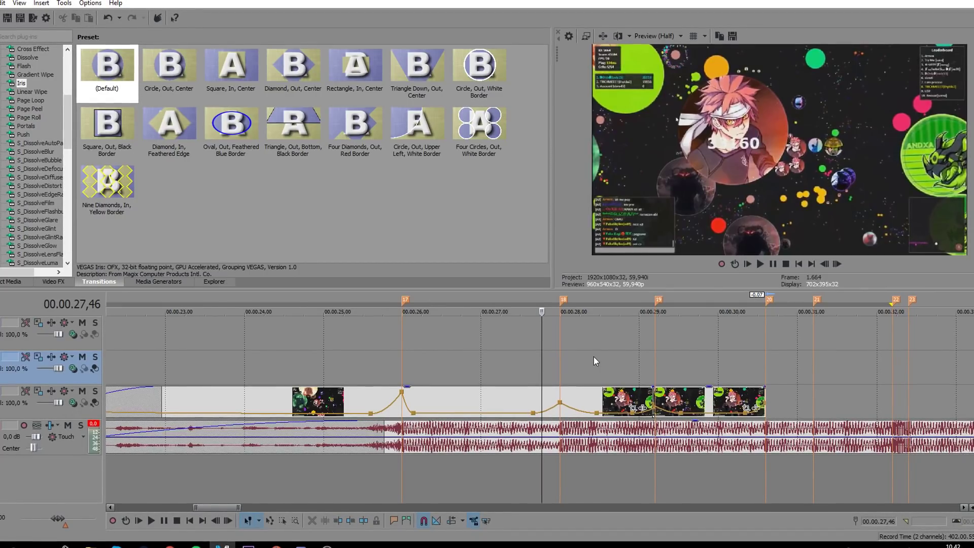
left_click_drag(682, 402, 685, 402)
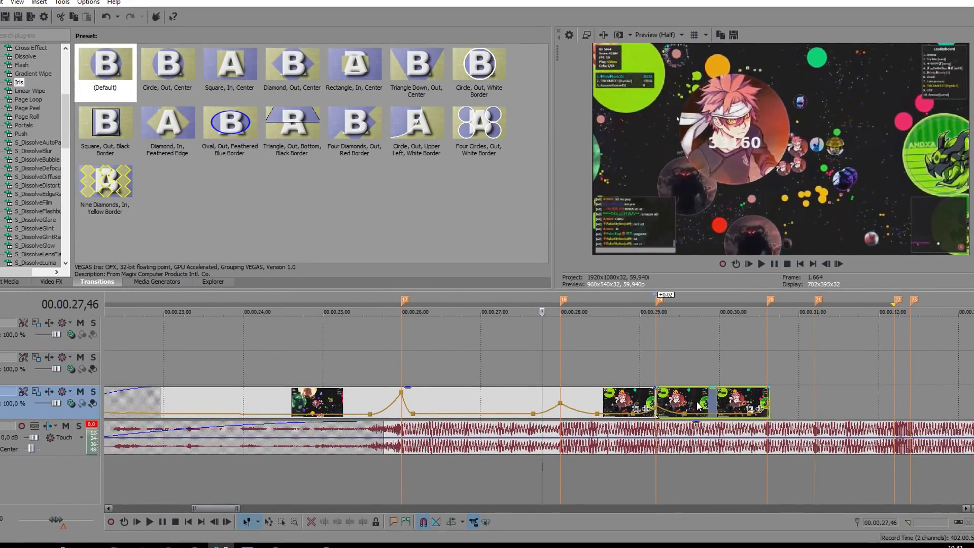